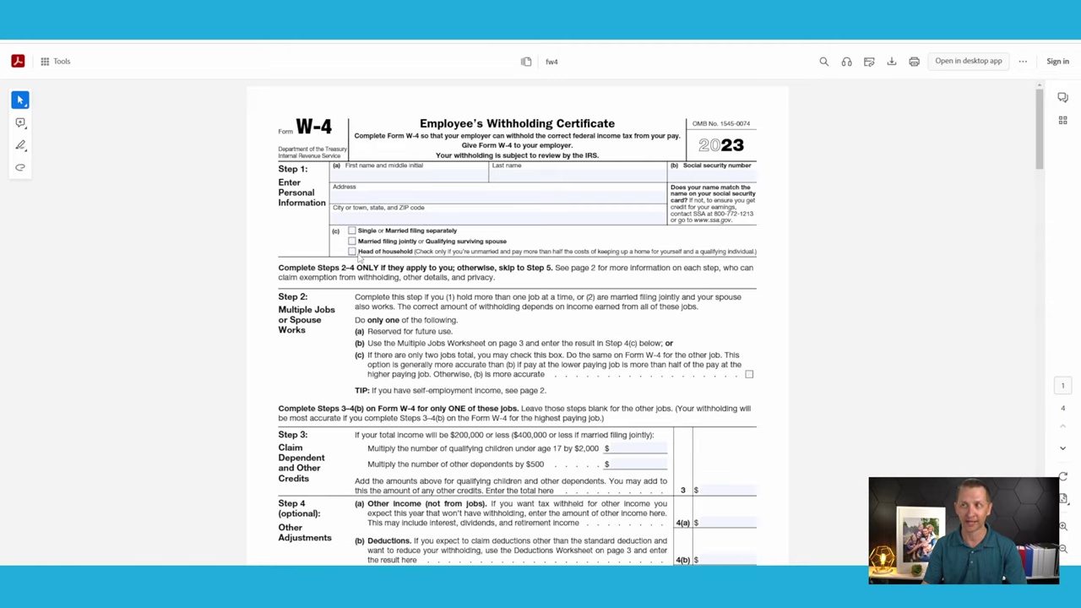
# Scroll down the fw4 PDF until Step 3, Step 4 and the Step 5 signature area are visible
pyautogui.moveTo(129, 438)
pyautogui.mouseDown()
pyautogui.moveTo(258, 297)
pyautogui.moveTo(315, 186)
pyautogui.moveTo(334, 177)
pyautogui.moveTo(676, 175)
pyautogui.moveTo(434, 180)
pyautogui.moveTo(346, 225)
pyautogui.moveTo(345, 240)
pyautogui.mouseUp()
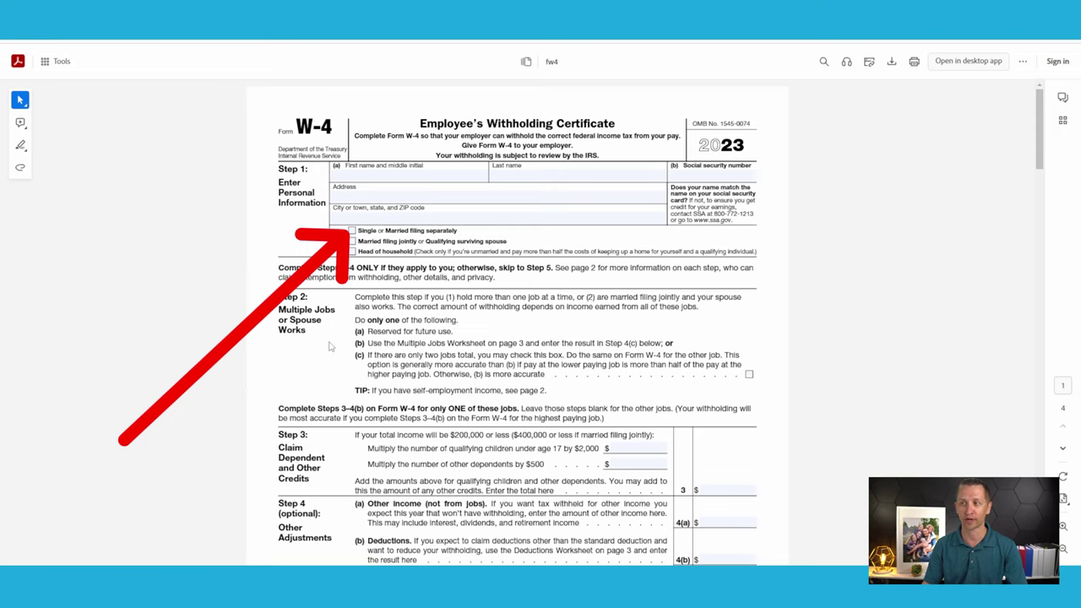
pyautogui.scroll(-4, 328, 342)
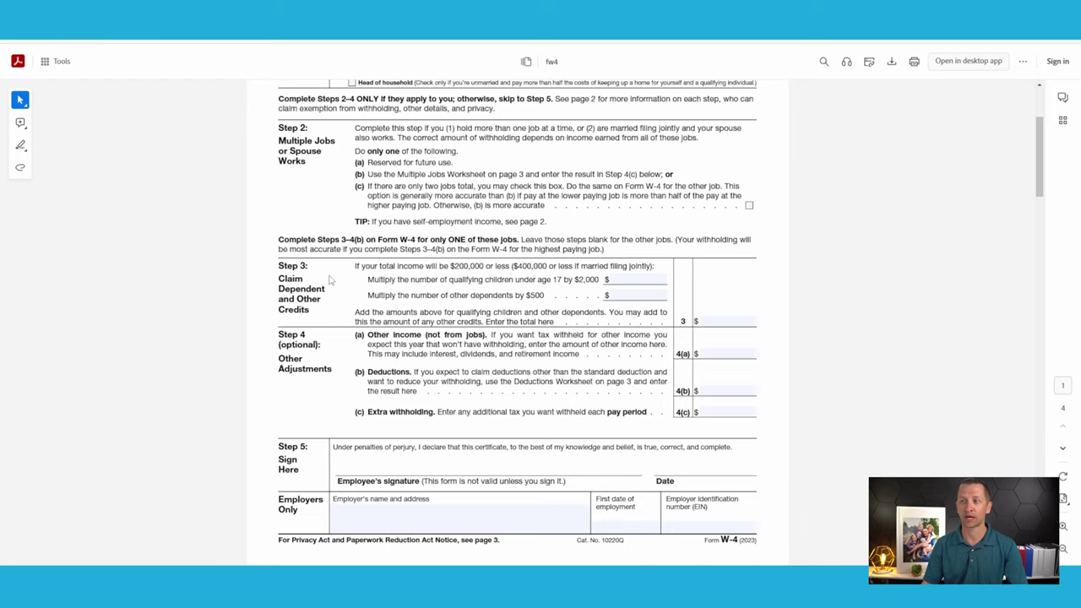
pyautogui.moveTo(280, 278); pyautogui.dragTo(340, 292)
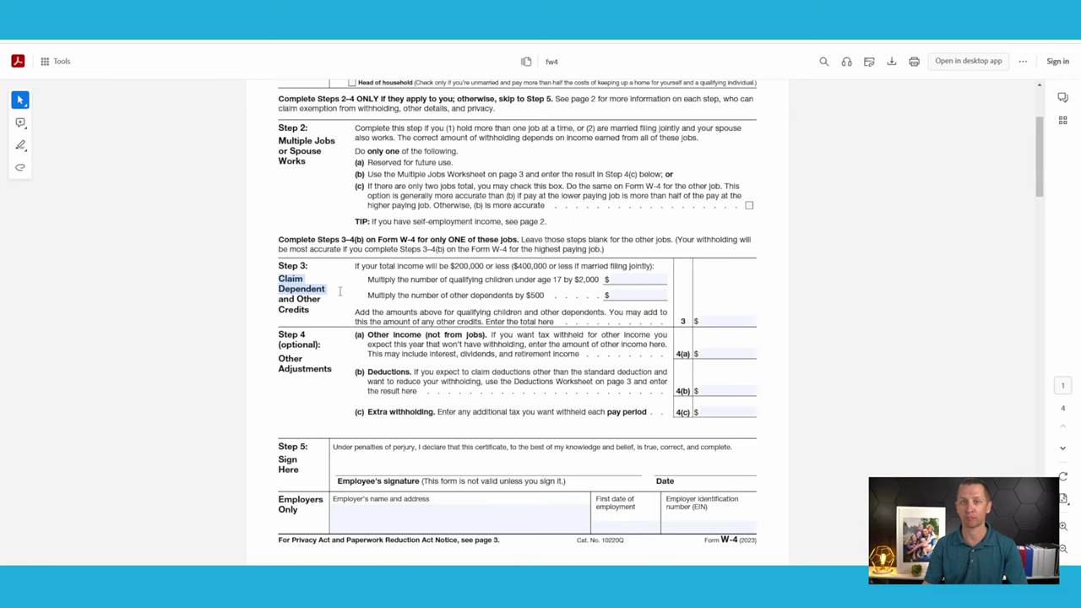
pyautogui.click(340, 290)
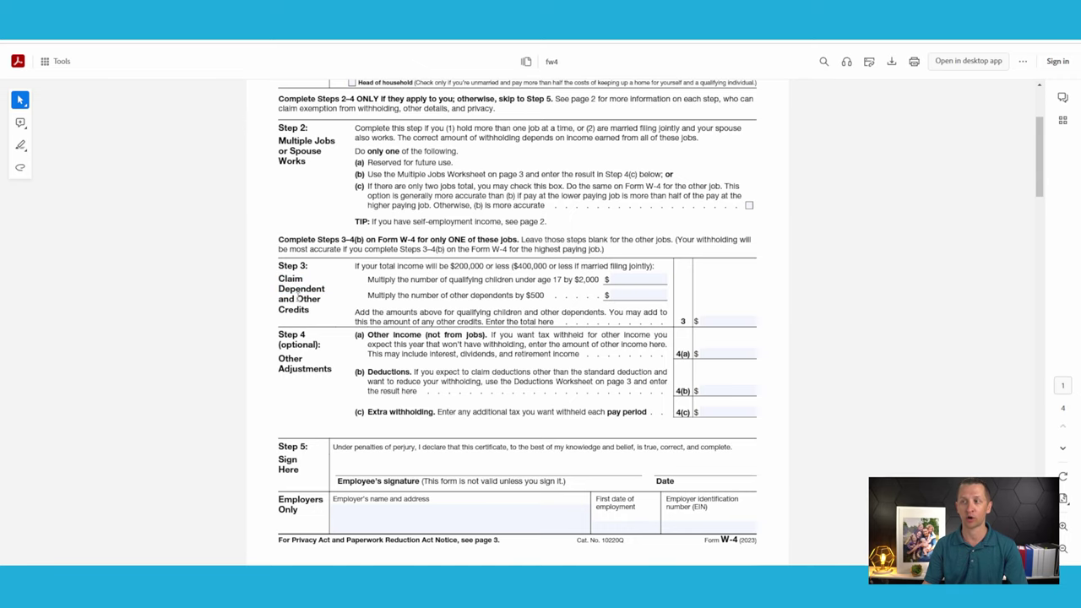
pyautogui.moveTo(300, 297); pyautogui.dragTo(311, 311)
pyautogui.click(344, 302)
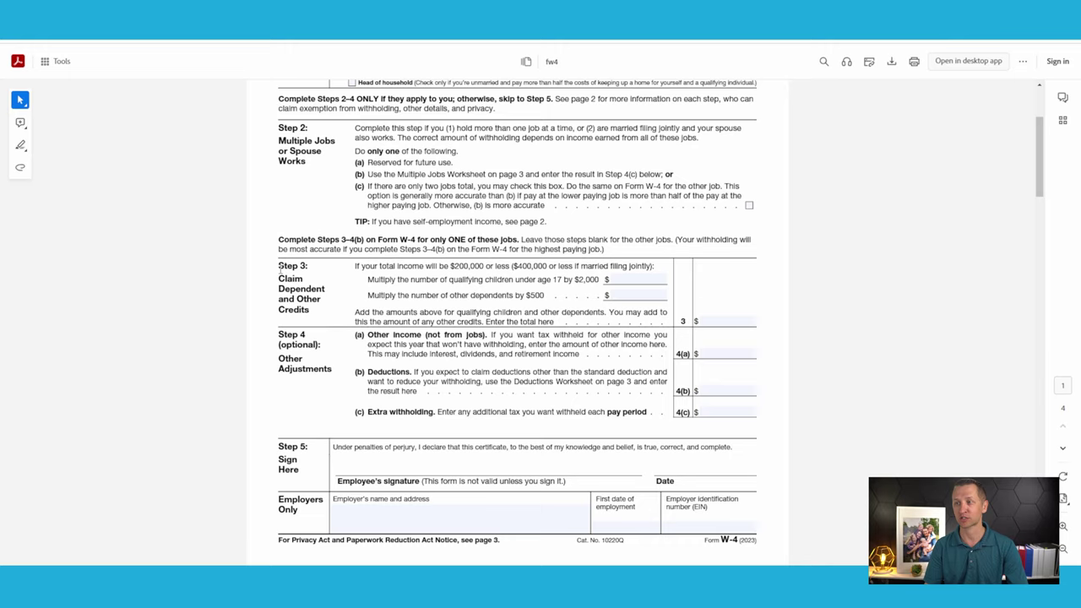
# Highlight the Step 4(c) 'Extra withholding' label in orange, briefly selecting then deselecting 'Deductions'
pyautogui.moveTo(369, 413); pyautogui.dragTo(445, 414)
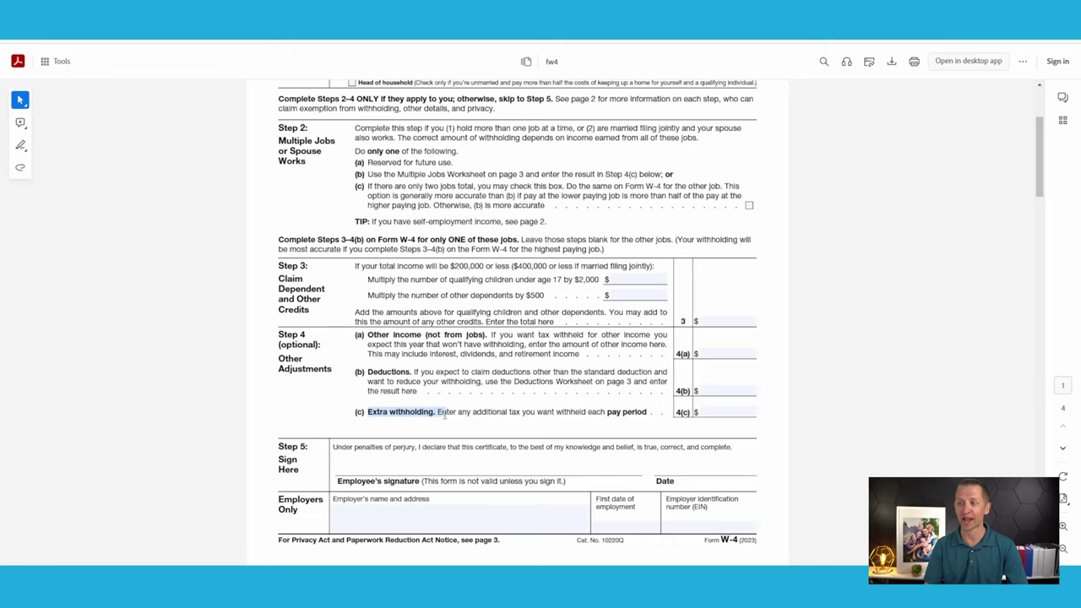
pyautogui.click(372, 371)
pyautogui.moveTo(278, 371); pyautogui.dragTo(331, 372)
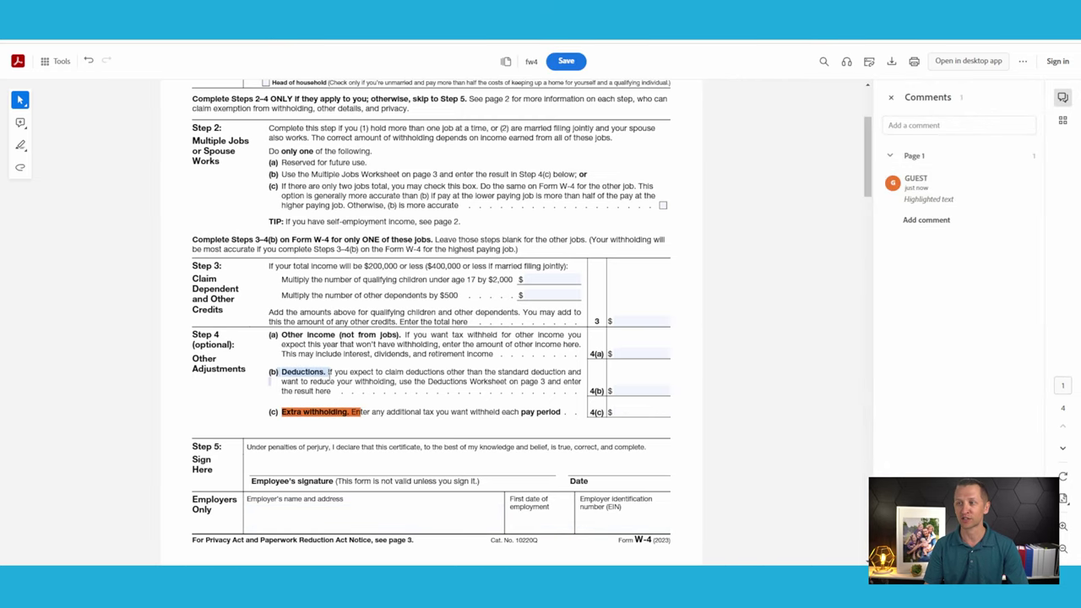
pyautogui.click(277, 404)
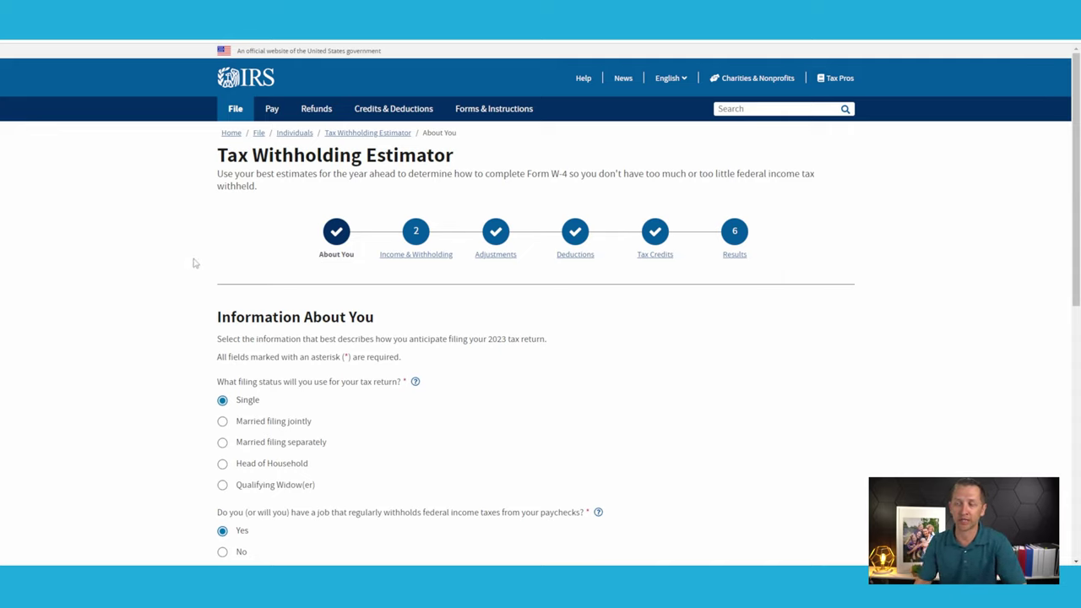
pyautogui.scroll(-2, 202, 260)
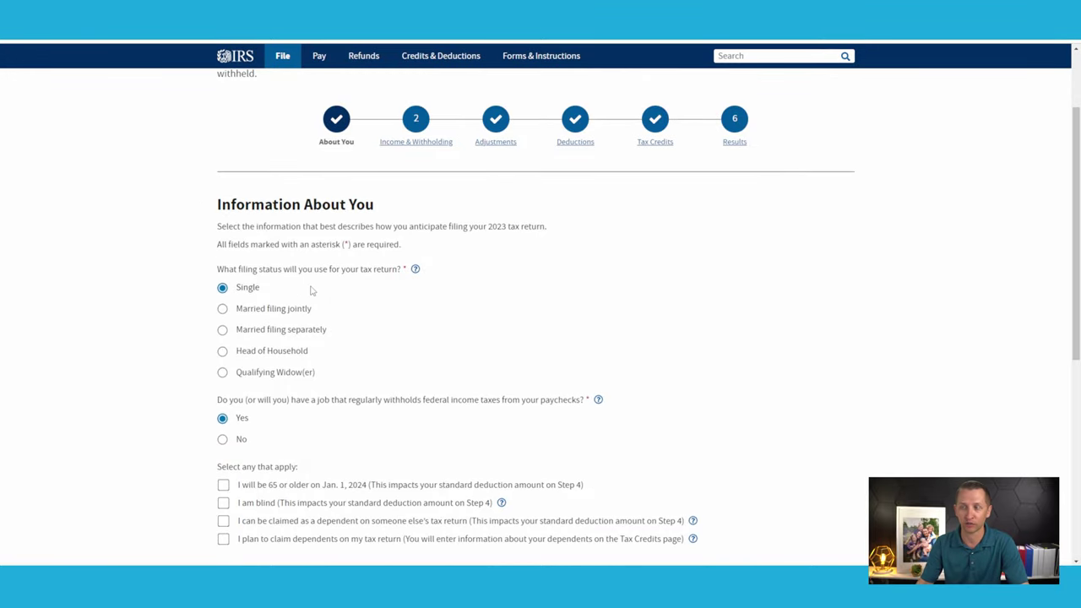
pyautogui.scroll(-1, 357, 294)
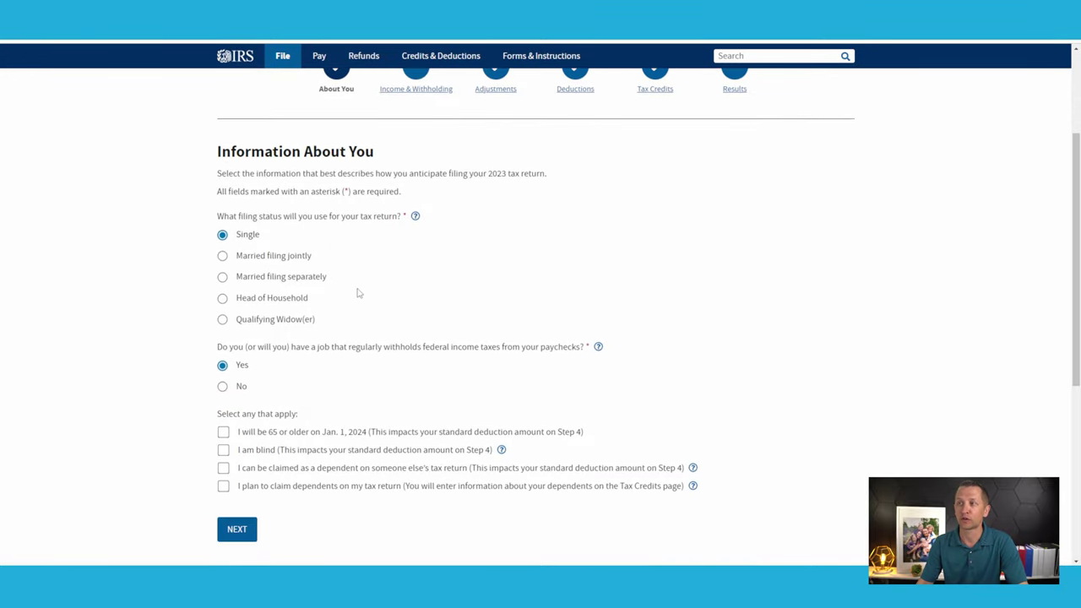
pyautogui.scroll(1, 358, 293)
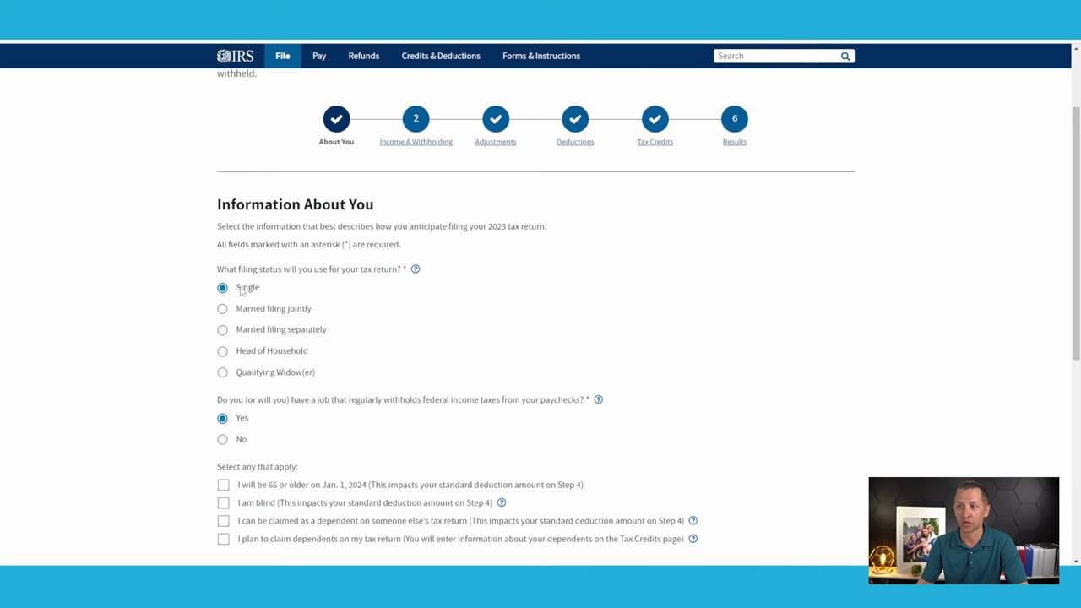
# Go to Income & Withholding and raise the number of jobs to four
pyautogui.click(415, 118)
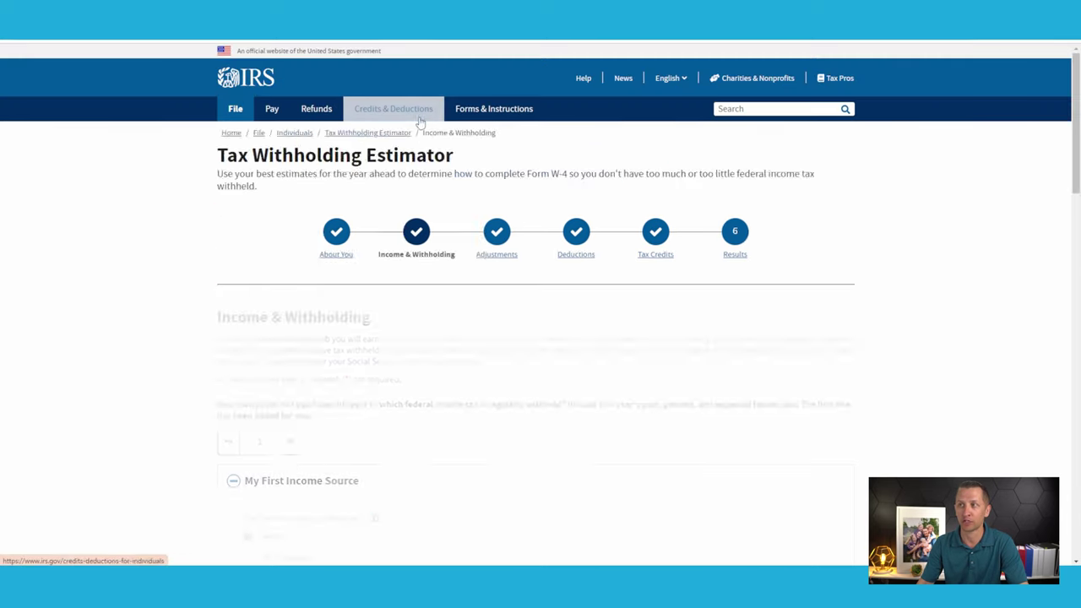
pyautogui.scroll(-2, 274, 313)
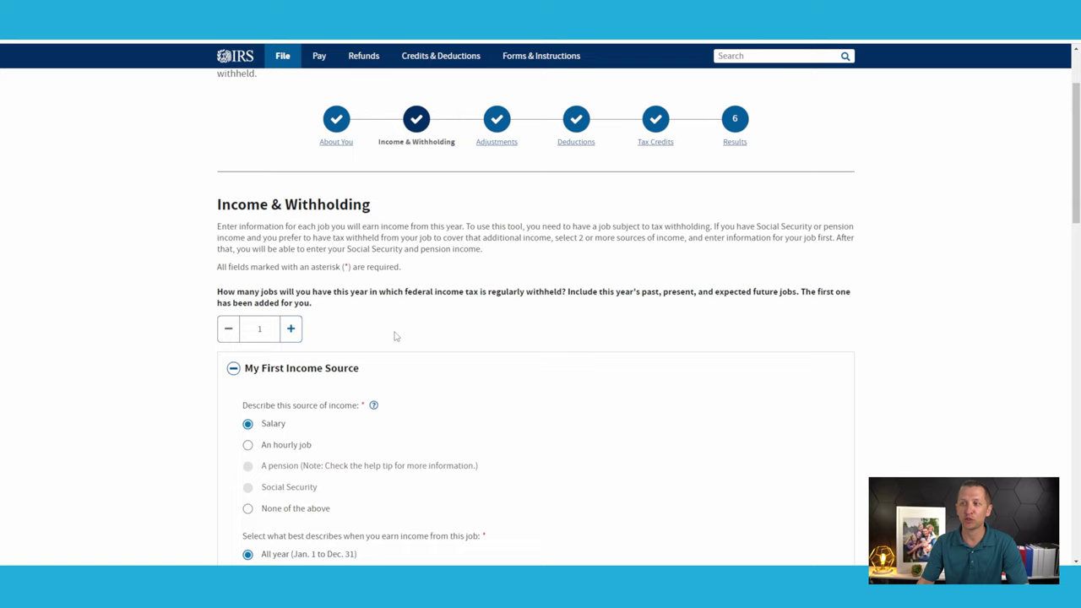
pyautogui.click(290, 329)
pyautogui.click(233, 370)
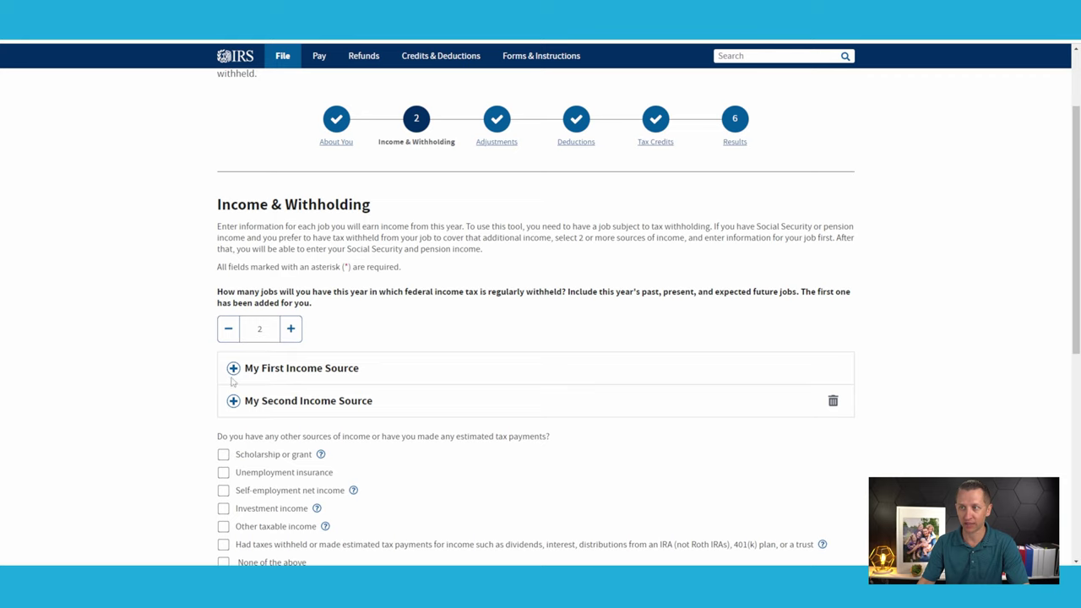
pyautogui.click(291, 330)
pyautogui.click(290, 330)
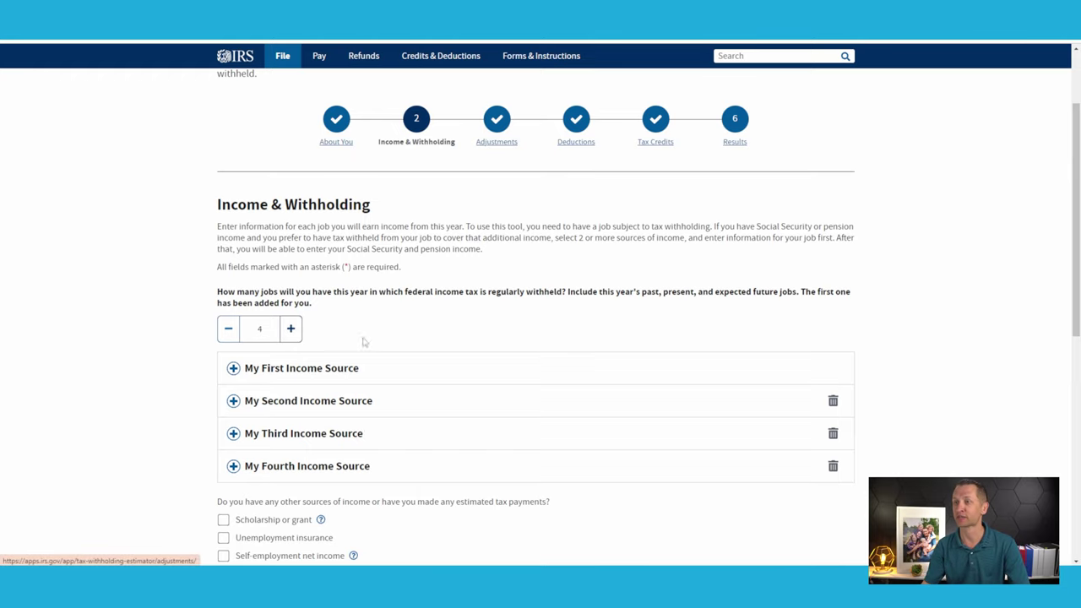
# Delete the fourth, third and second income sources and expand the first job's details
pyautogui.click(832, 466)
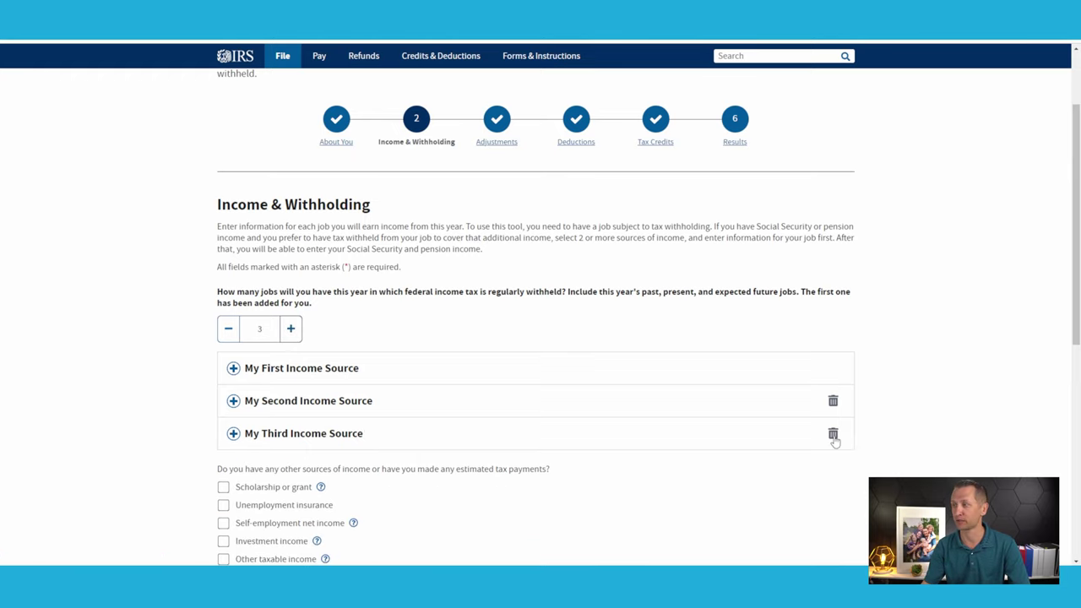
pyautogui.click(832, 434)
pyautogui.click(832, 401)
pyautogui.click(233, 368)
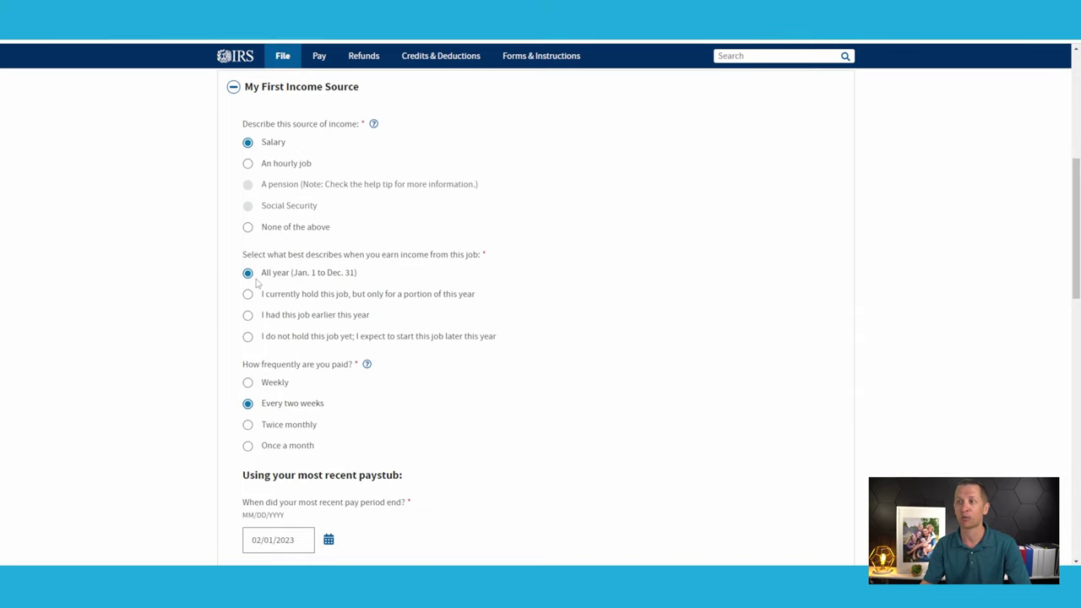
pyautogui.scroll(-3, 413, 287)
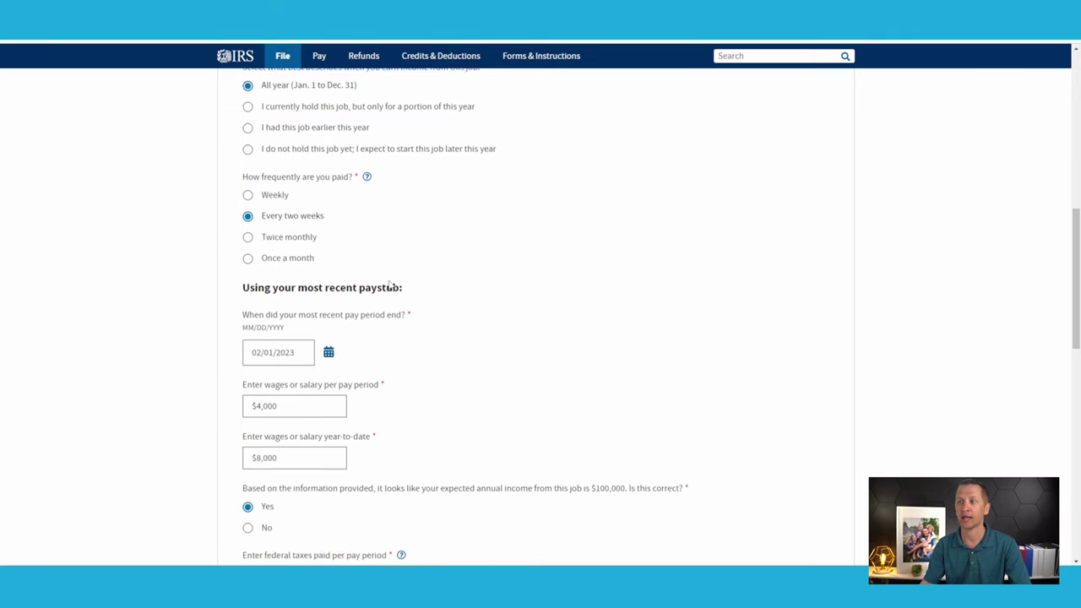
pyautogui.scroll(-1, 283, 321)
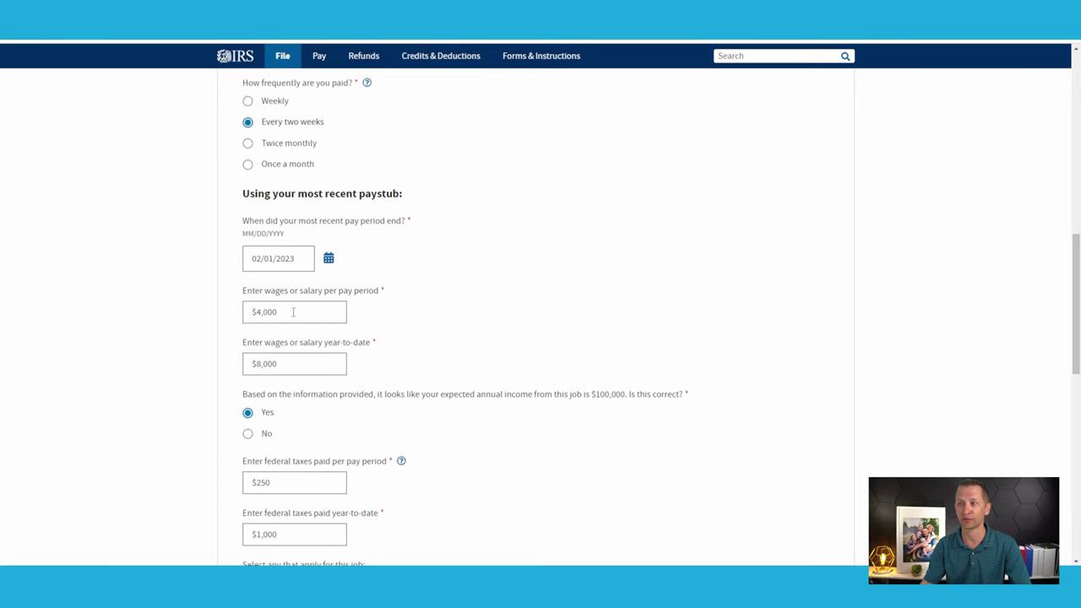
pyautogui.scroll(-1, 291, 367)
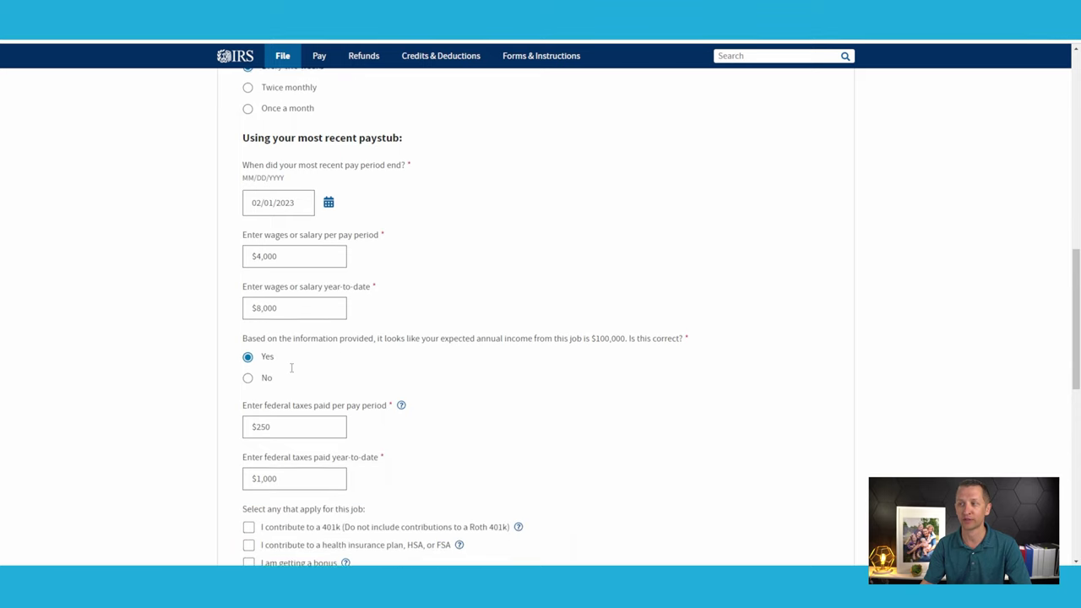
pyautogui.scroll(-1, 291, 367)
pyautogui.moveTo(243, 281); pyautogui.dragTo(690, 286)
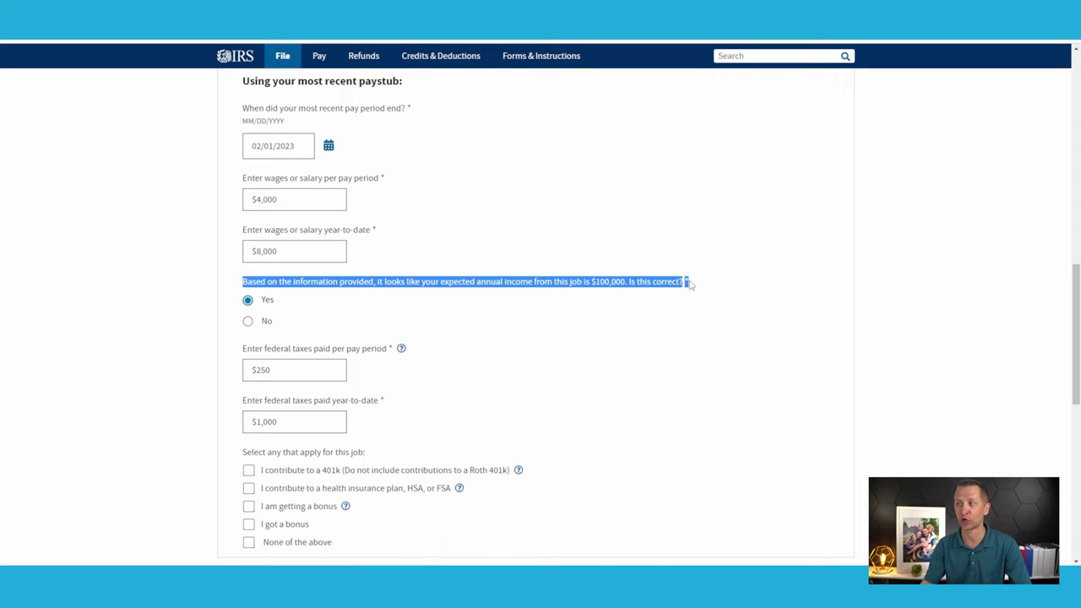
pyautogui.click(698, 287)
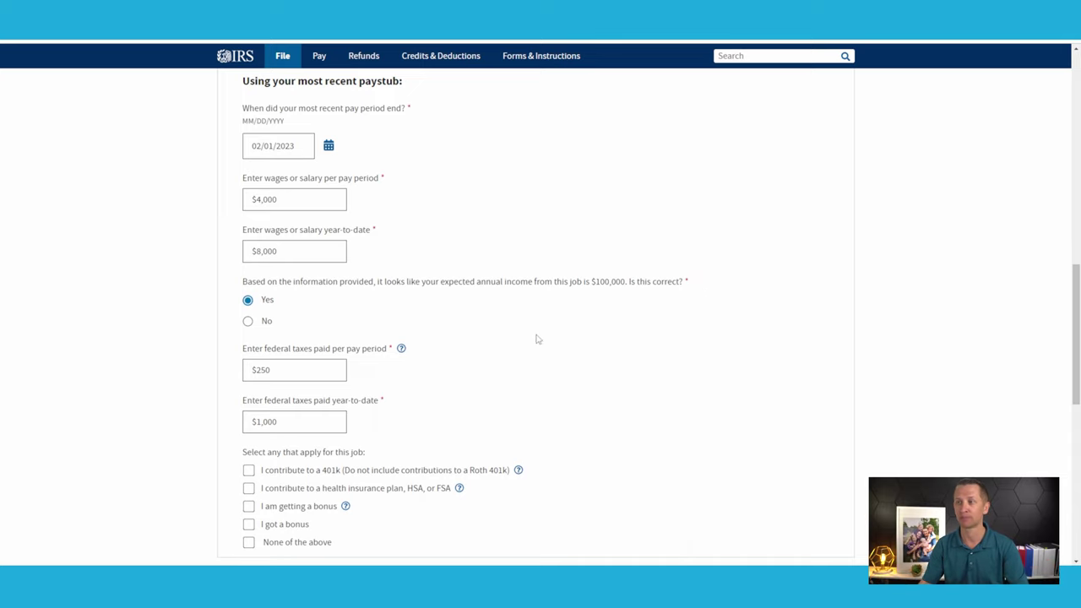
pyautogui.scroll(-3, 529, 345)
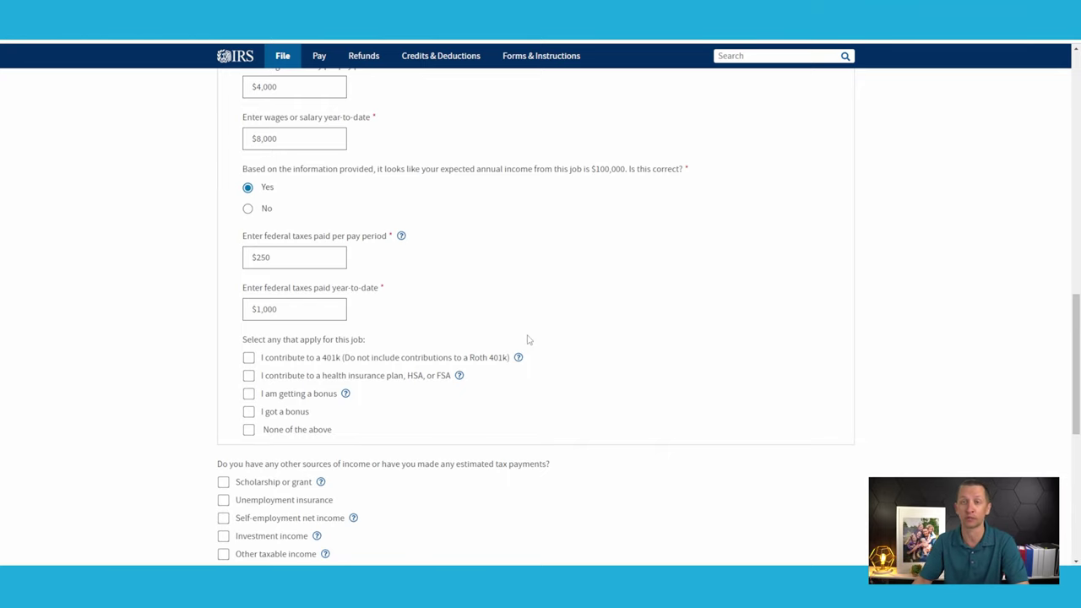
# Review the $250 per-pay-period and $1,000 year-to-date federal tax entries
pyautogui.click(290, 257)
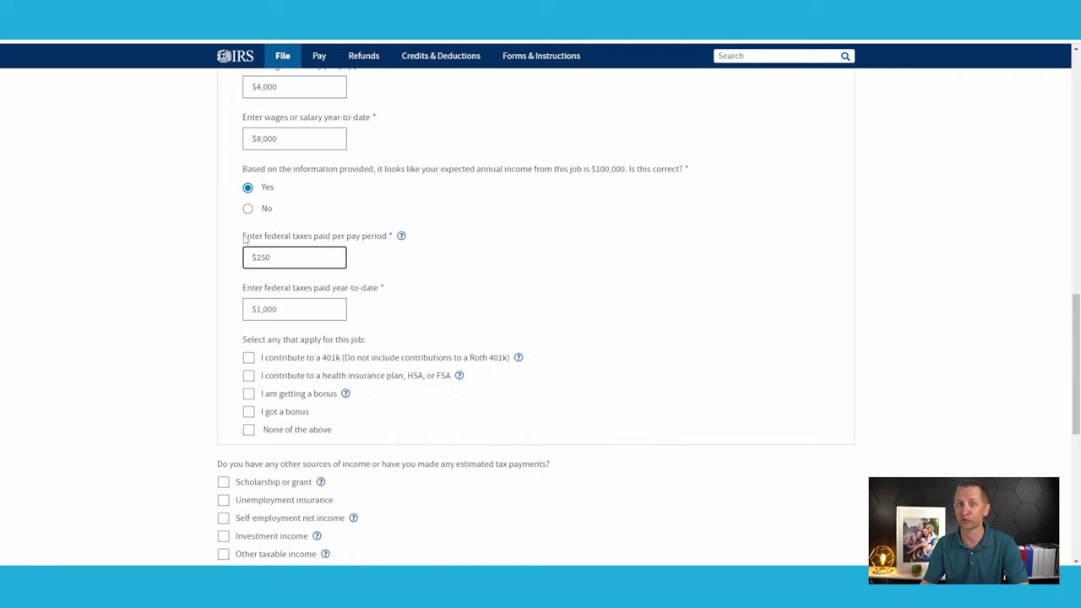
pyautogui.moveTo(244, 240); pyautogui.dragTo(389, 244)
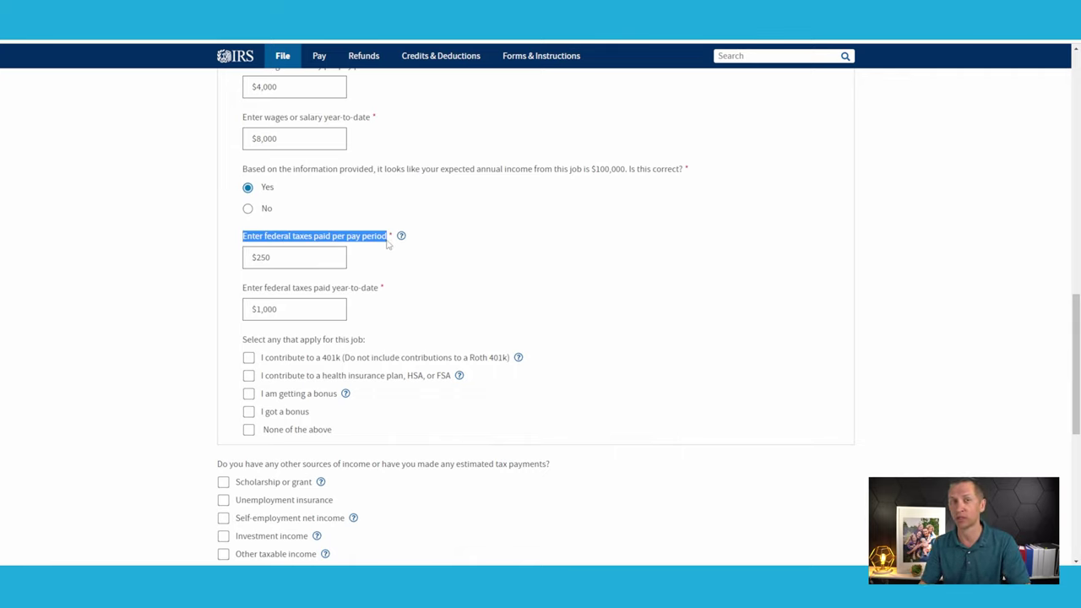
pyautogui.click(366, 242)
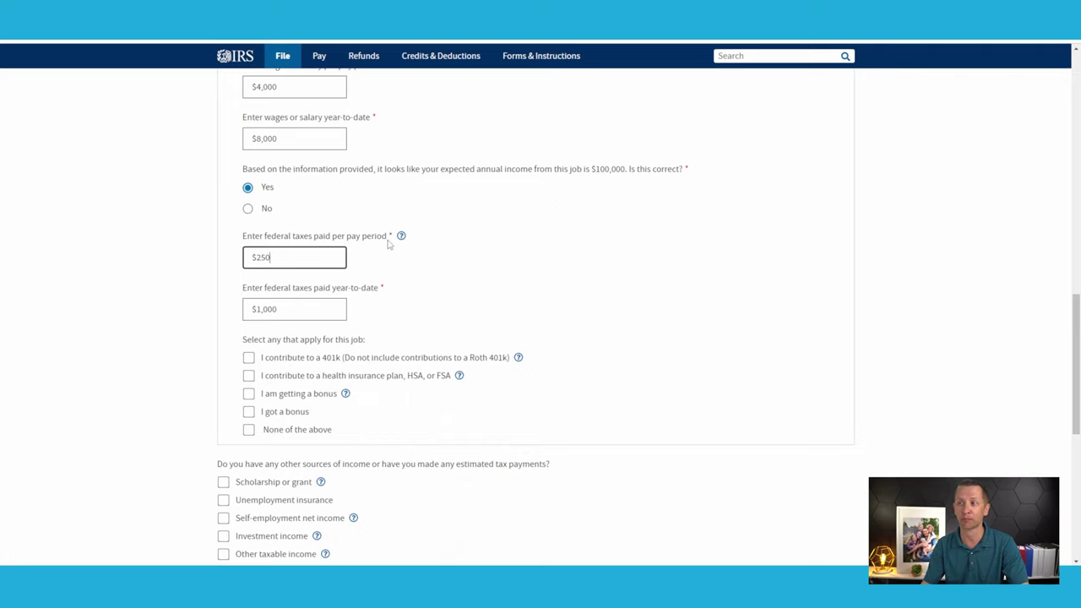
pyautogui.moveTo(284, 288); pyautogui.dragTo(385, 292)
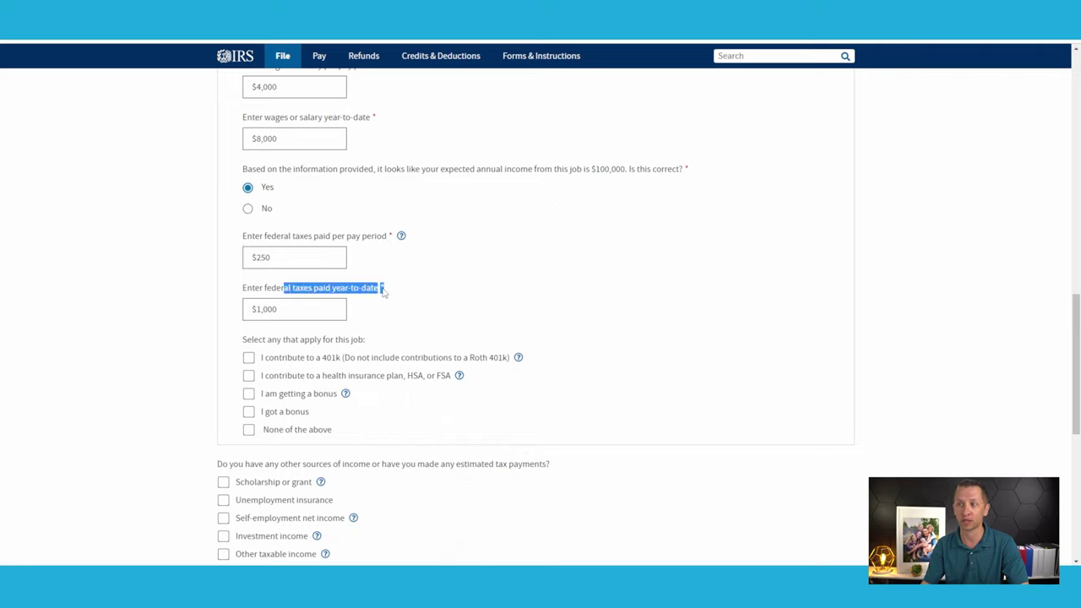
pyautogui.click(363, 302)
pyautogui.click(448, 302)
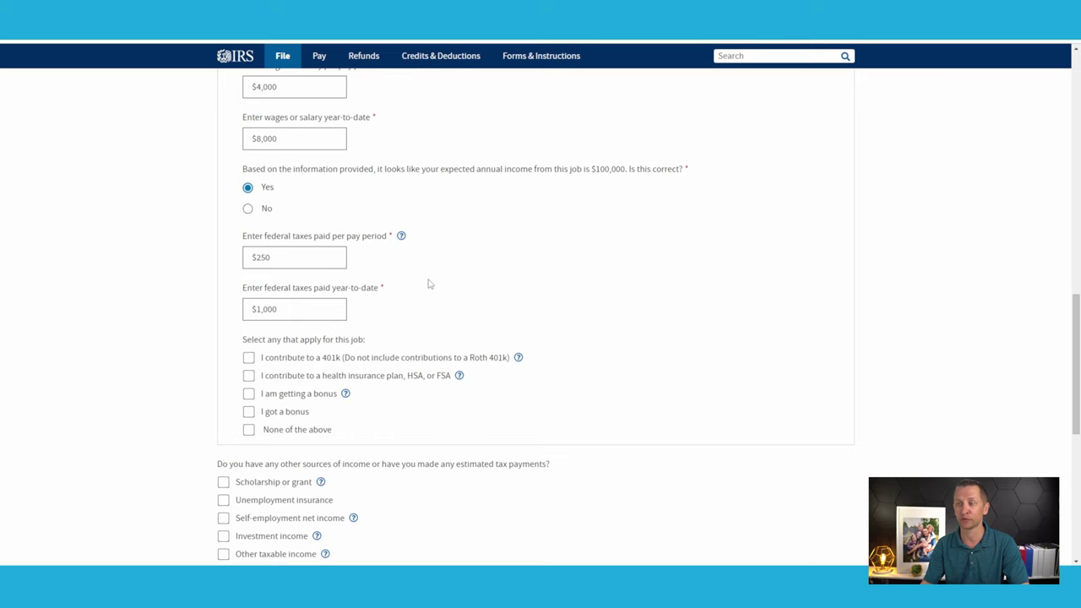
# Continue to Adjustments to Income, then return to Income & Withholding and scroll down
pyautogui.scroll(-3, 428, 284)
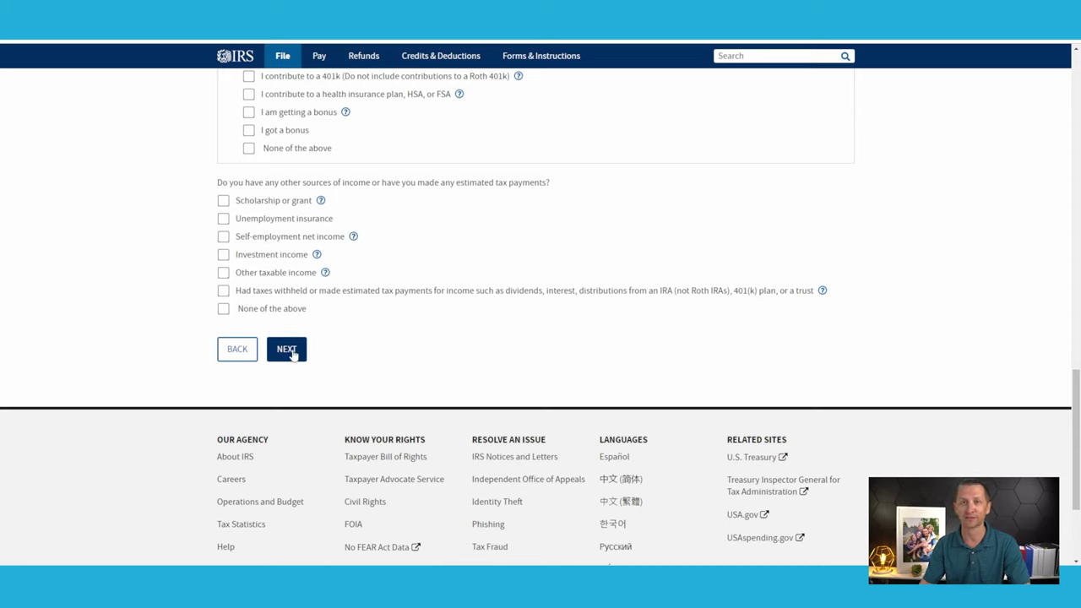
pyautogui.click(287, 350)
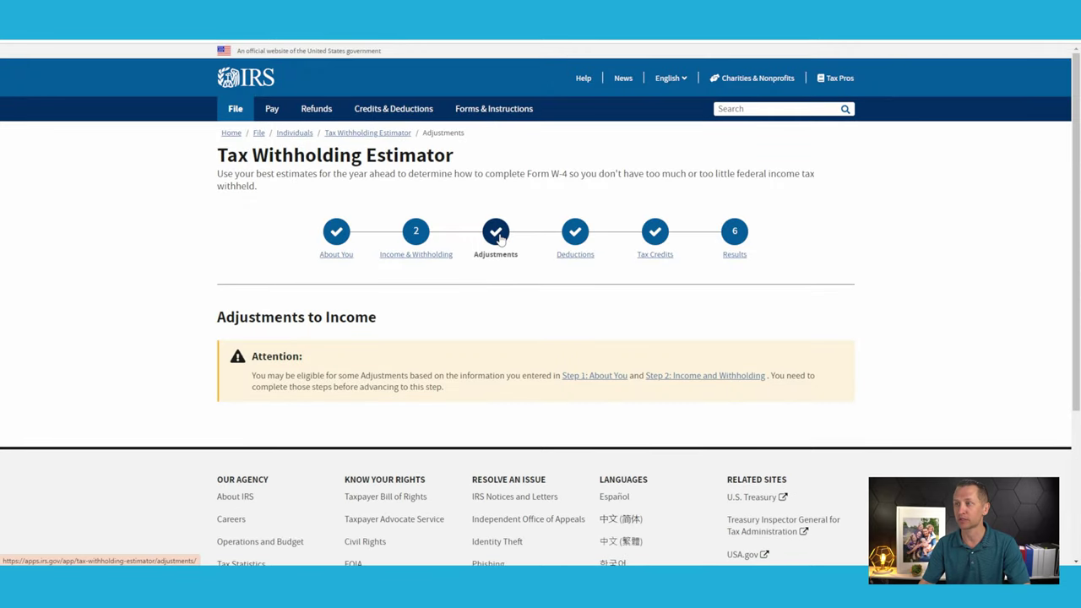
pyautogui.click(415, 233)
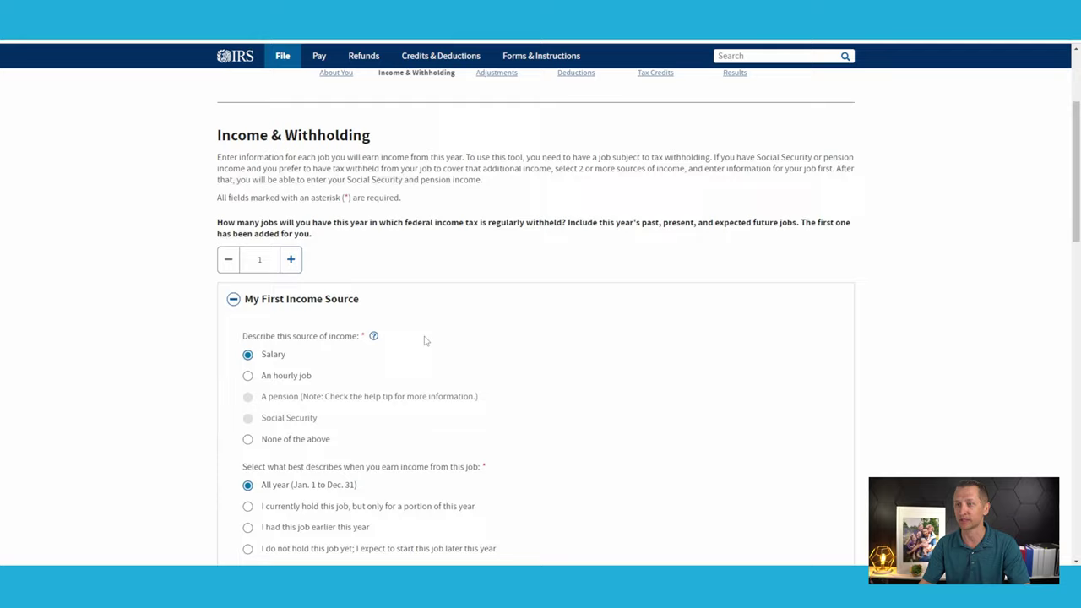
pyautogui.scroll(-10, 425, 341)
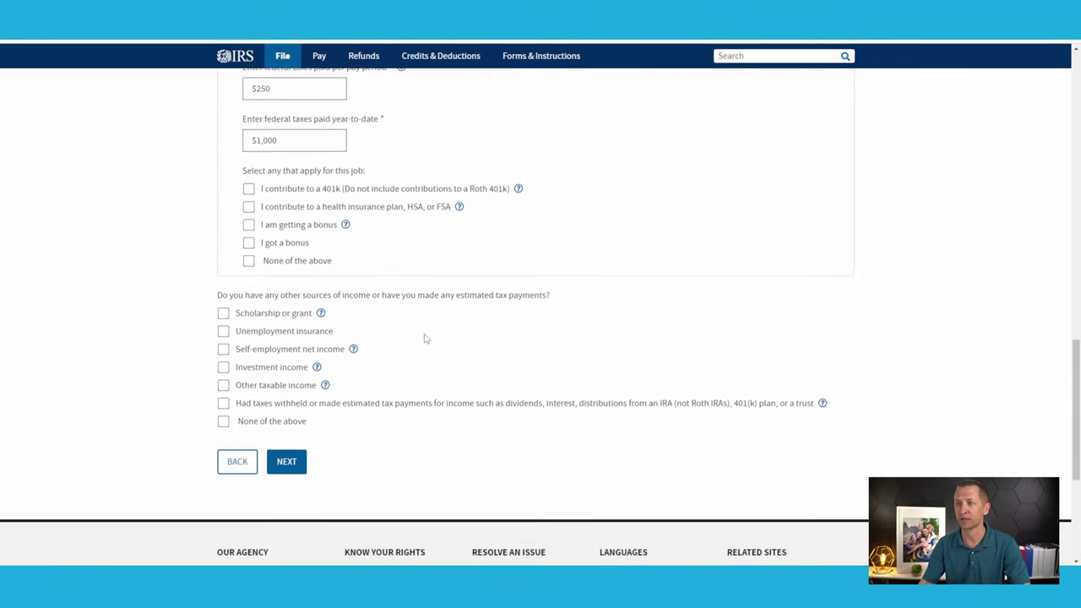
pyautogui.scroll(-2, 406, 340)
# Check the Student Loan Interest Deduction, read its help, uncheck it, and continue to Deductions
pyautogui.click(292, 351)
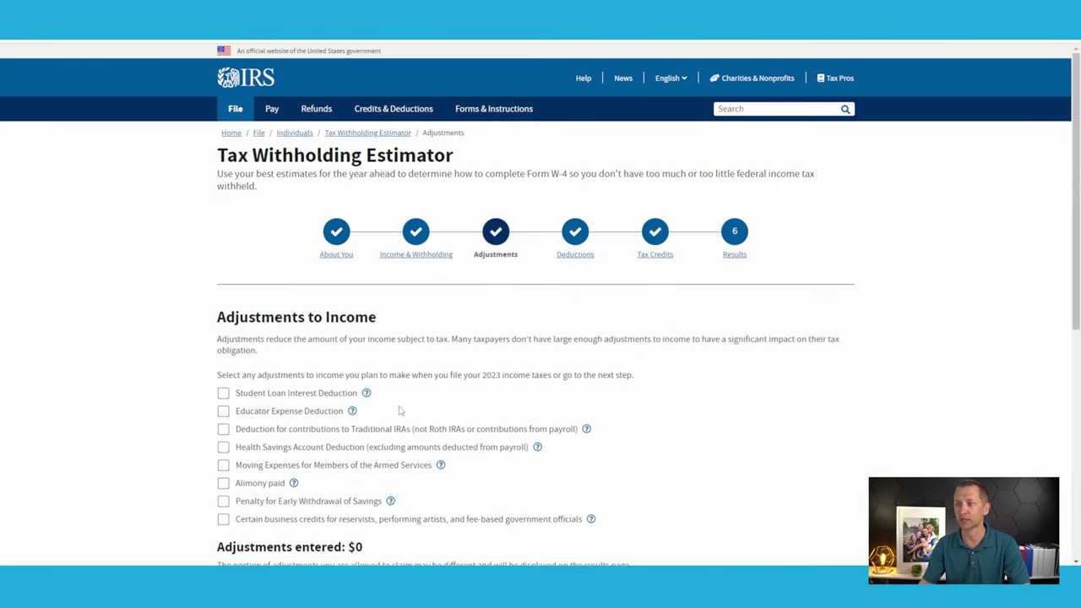
pyautogui.scroll(-1, 506, 335)
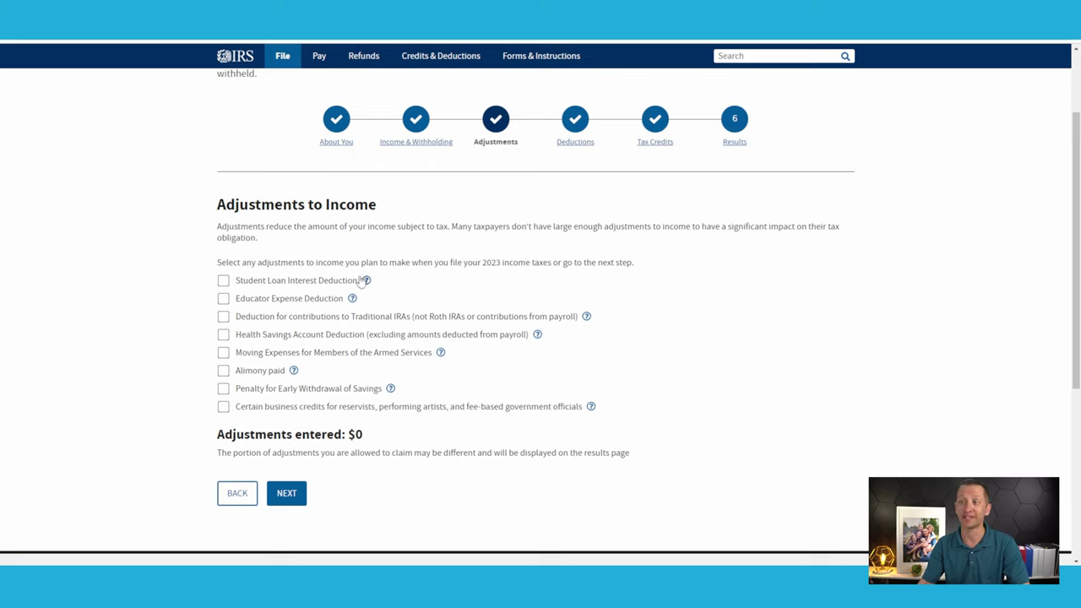
pyautogui.click(223, 281)
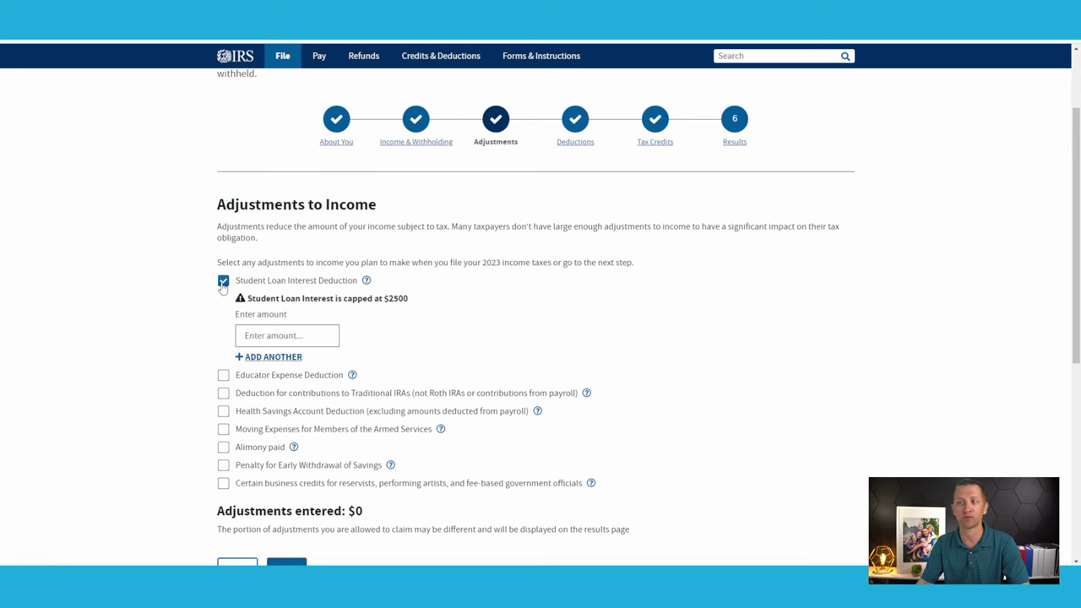
pyautogui.click(366, 281)
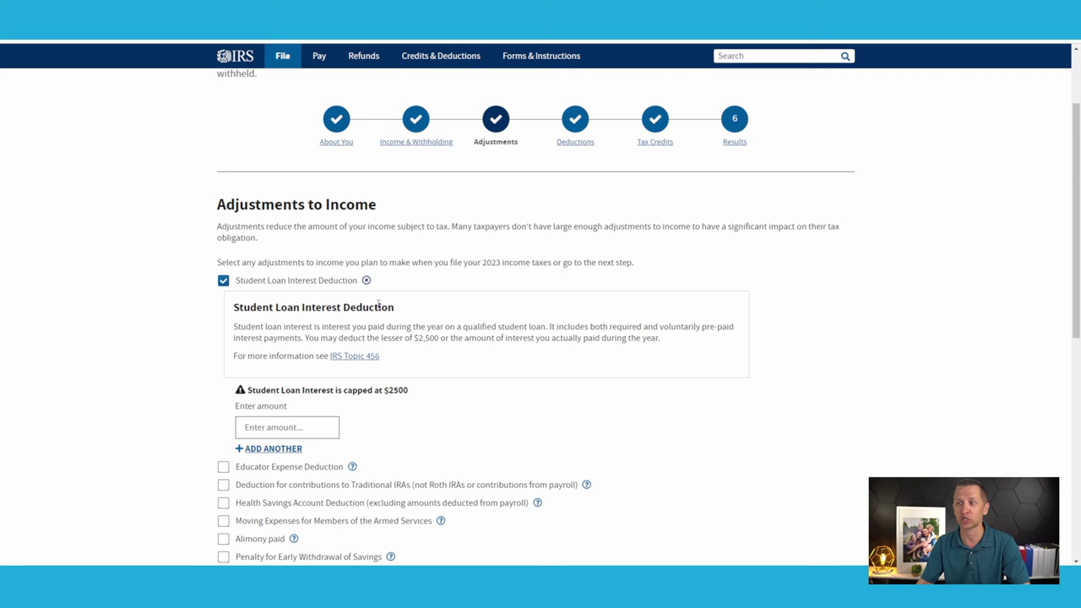
pyautogui.click(223, 281)
pyautogui.scroll(-2, 206, 345)
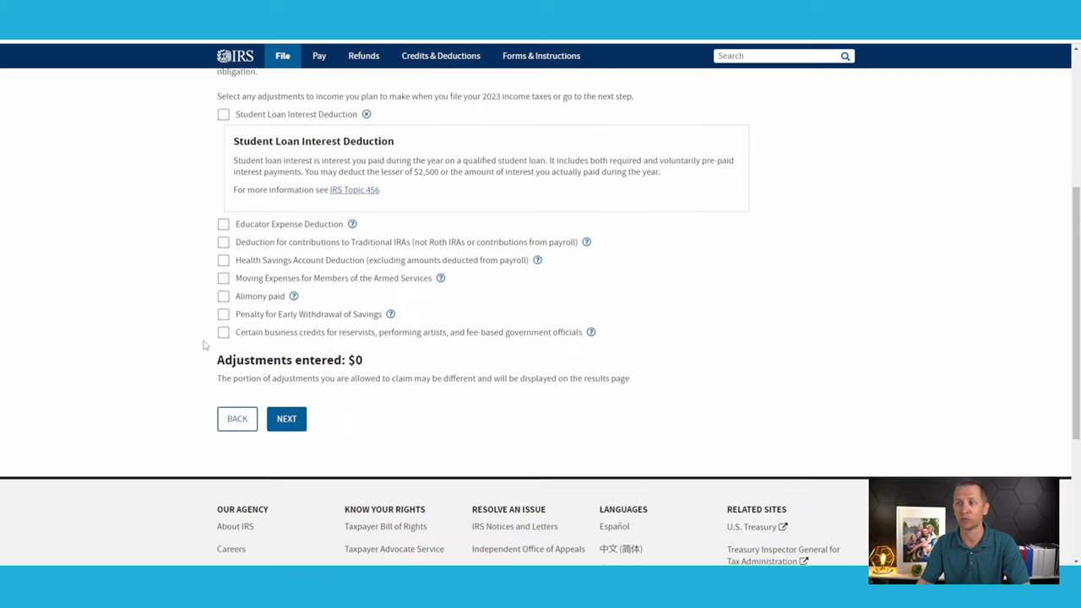
pyautogui.click(287, 415)
pyautogui.scroll(-2, 377, 394)
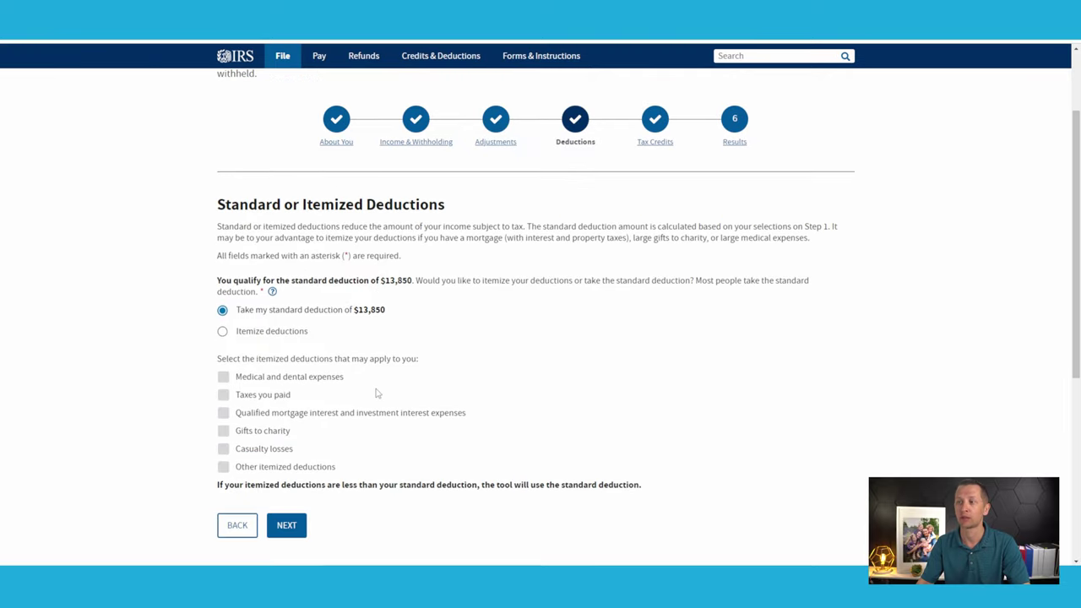
pyautogui.scroll(-1, 376, 392)
pyautogui.scroll(1, 375, 387)
pyautogui.moveTo(355, 310); pyautogui.dragTo(386, 311)
pyautogui.click(396, 318)
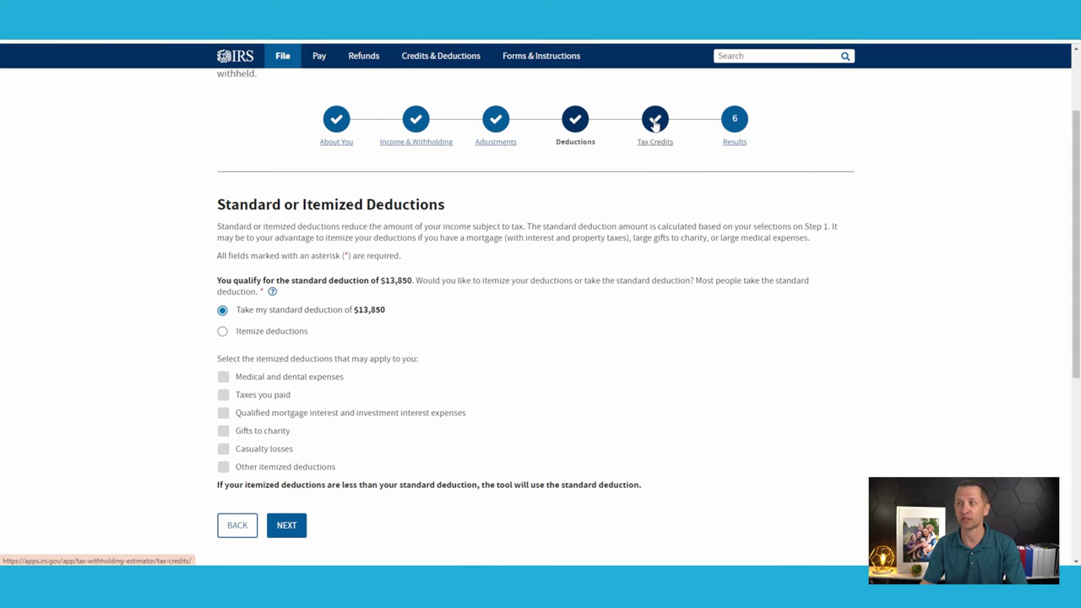
# Continue to Tax Credits and expand then collapse the Energy Efficient Vehicles credits
pyautogui.click(286, 525)
pyautogui.scroll(-2, 415, 465)
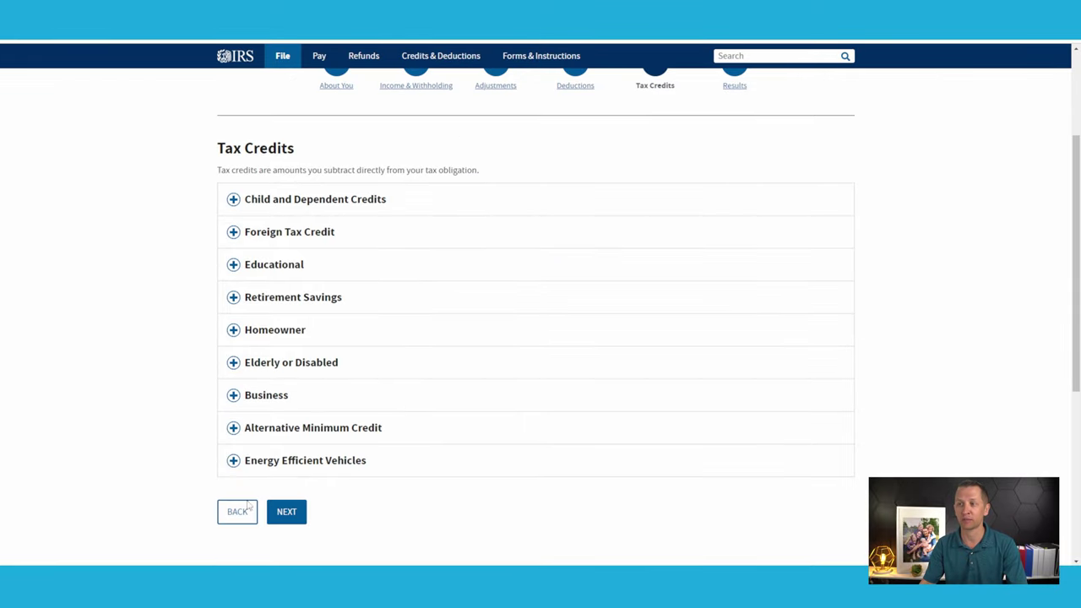
pyautogui.click(233, 460)
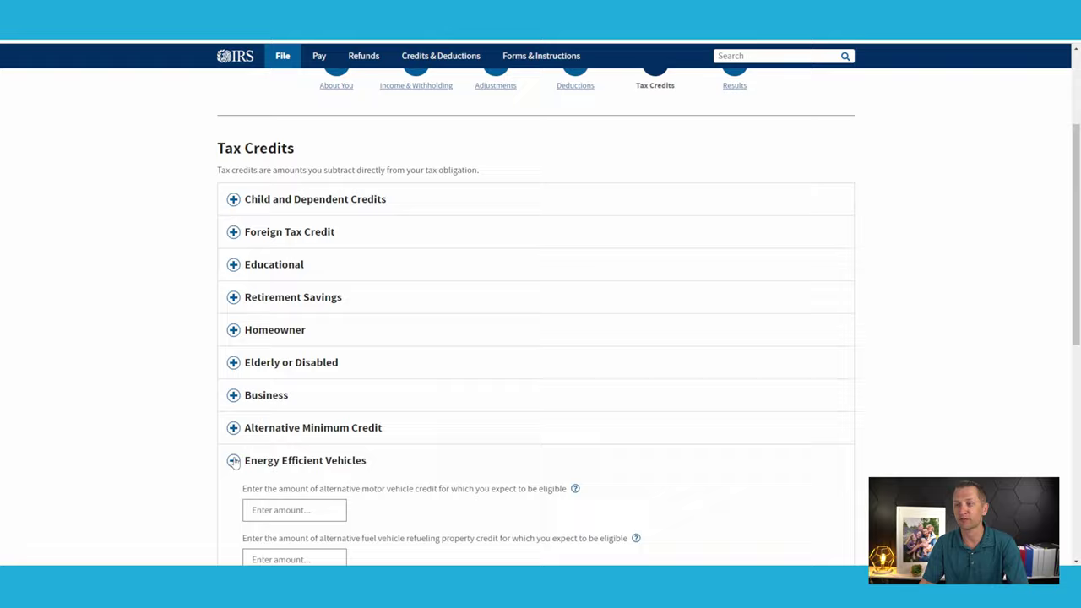
pyautogui.scroll(-2, 233, 460)
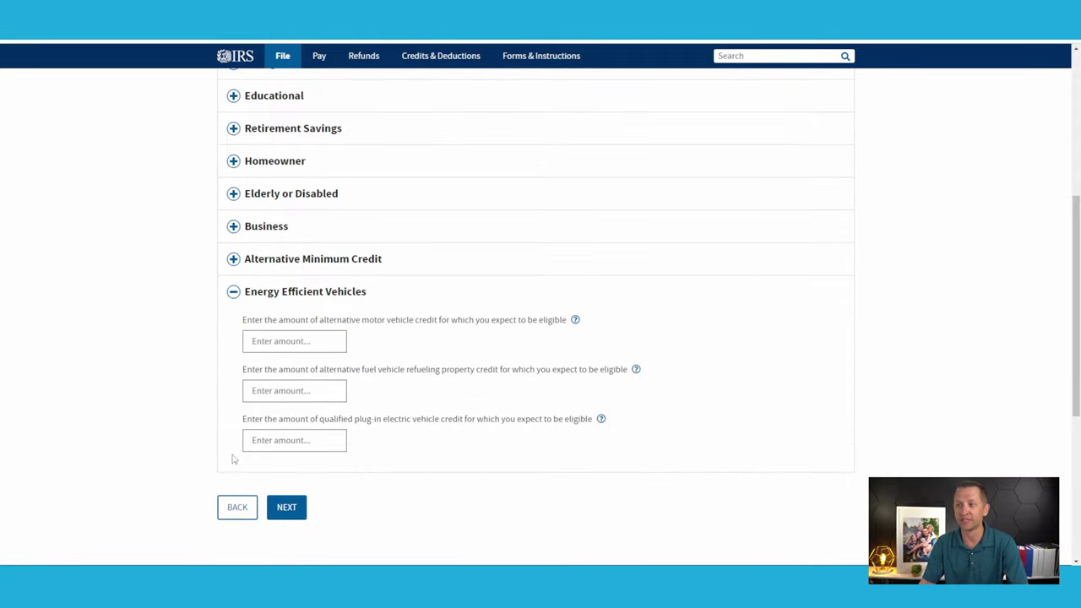
pyautogui.click(233, 291)
pyautogui.scroll(4, 152, 247)
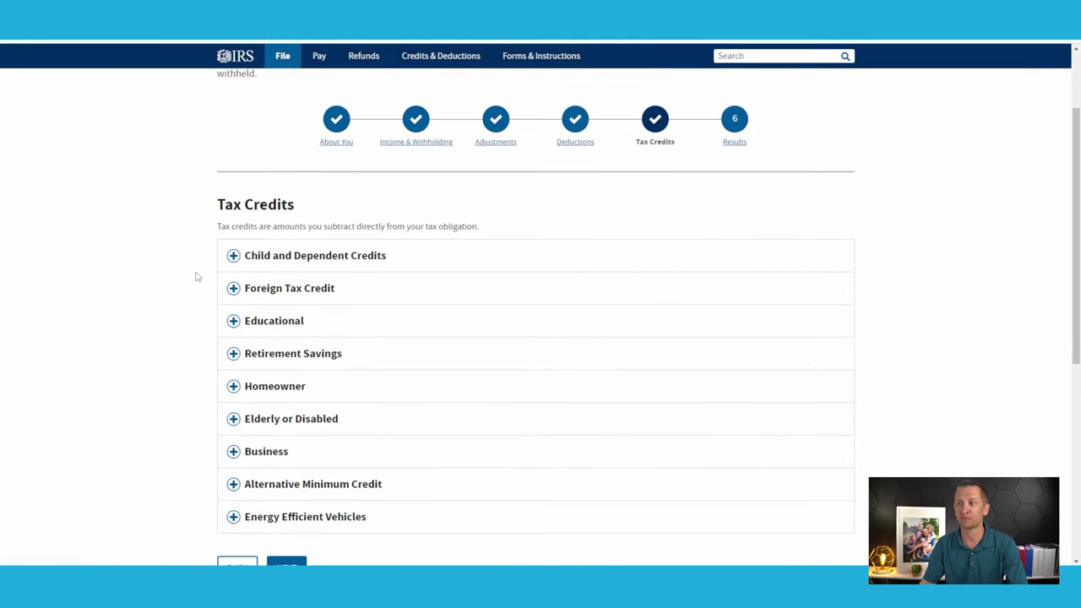
# Expand the Educational credits, look them over, and collapse them without entering anything
pyautogui.click(233, 322)
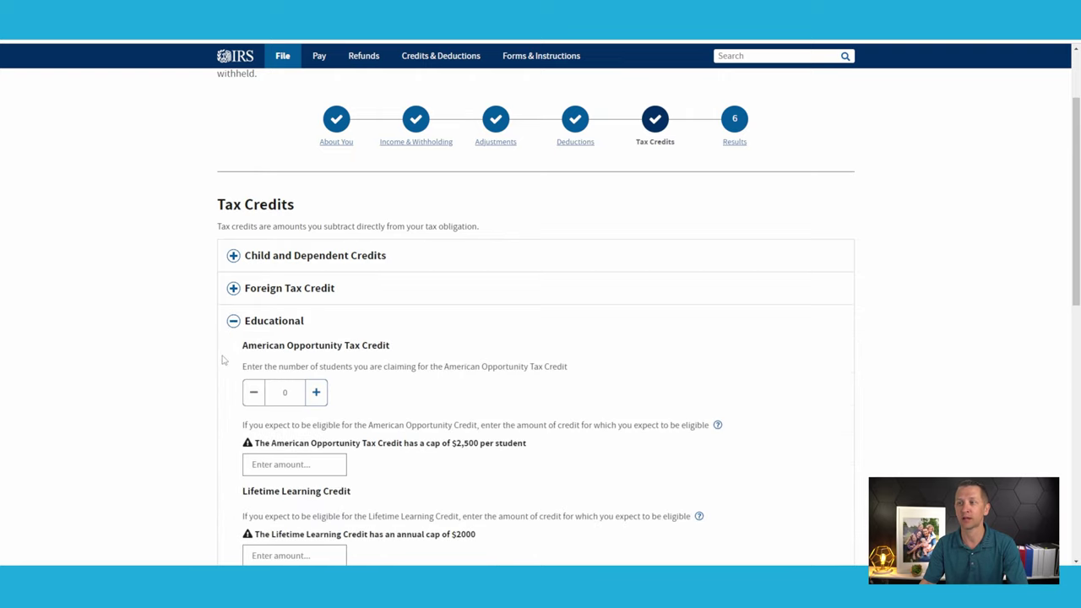
pyautogui.moveTo(271, 346); pyautogui.dragTo(389, 346)
pyautogui.scroll(-1, 157, 450)
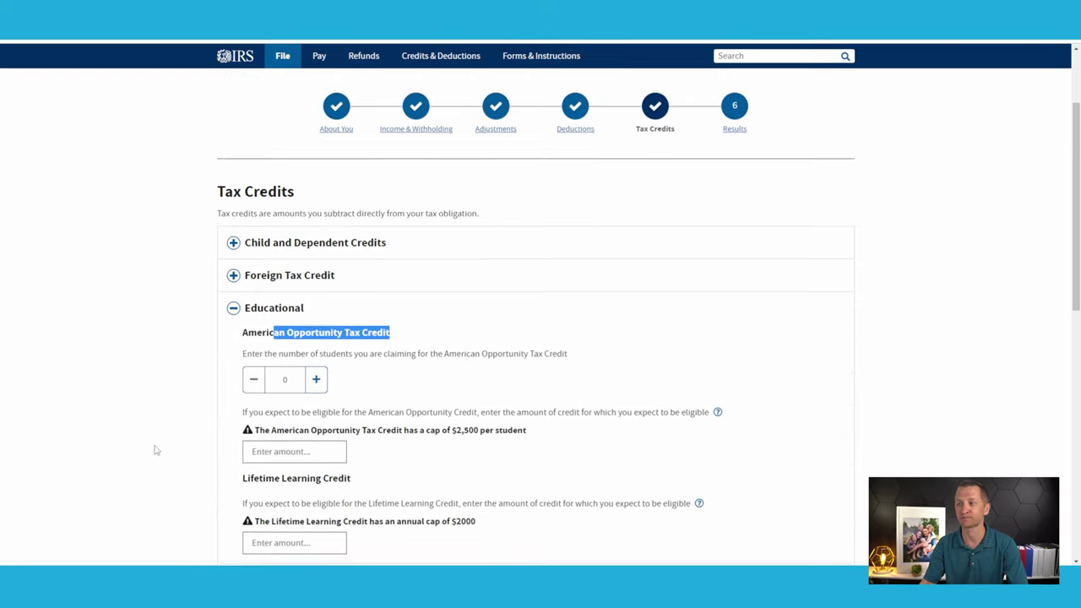
pyautogui.scroll(-4, 156, 448)
pyautogui.scroll(3, 155, 448)
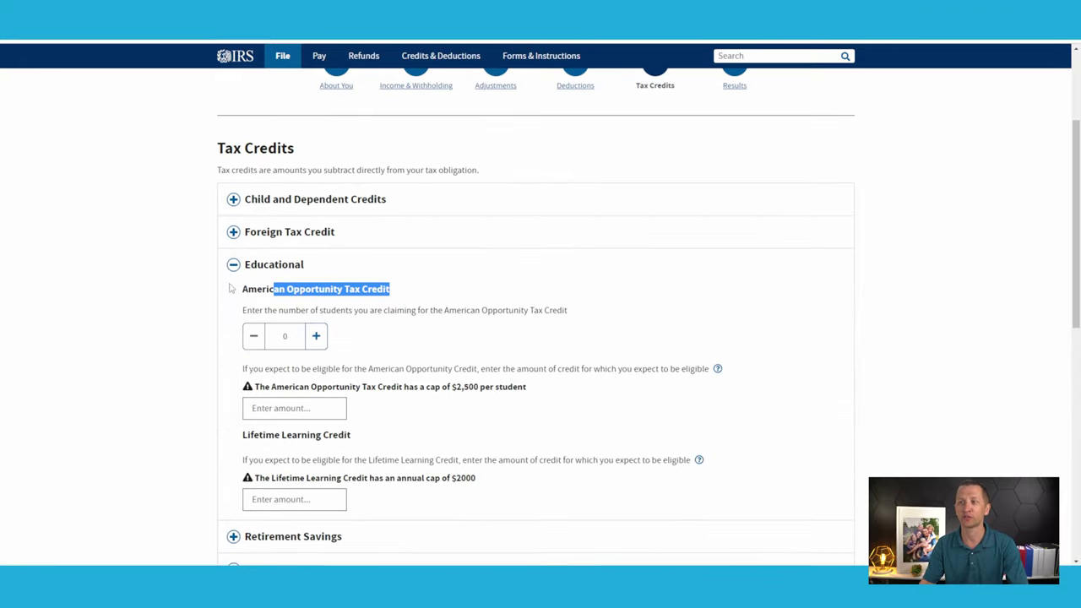
pyautogui.click(233, 264)
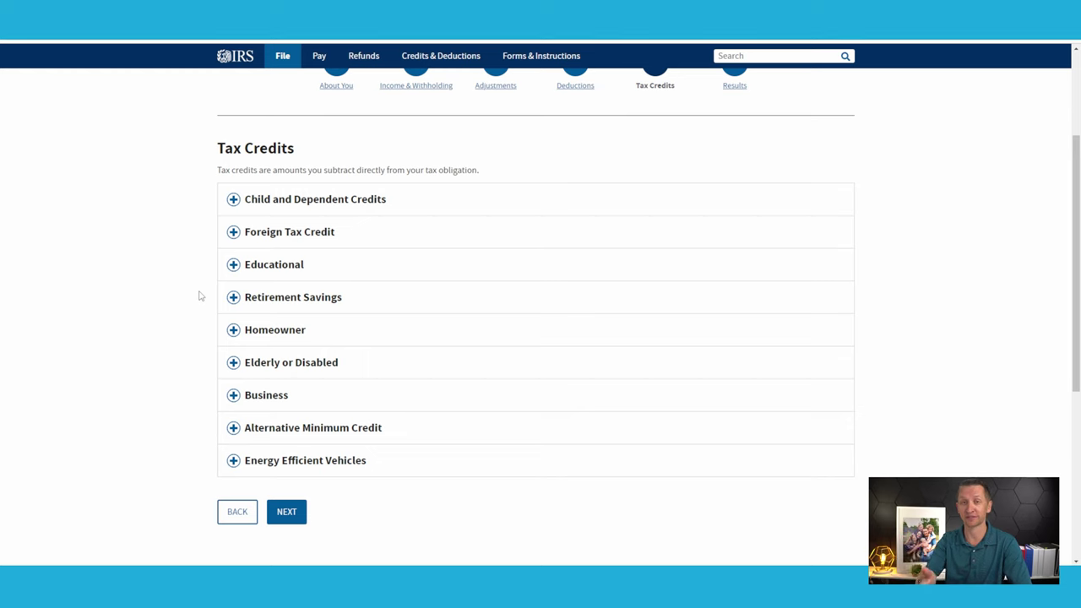
pyautogui.scroll(2, 201, 295)
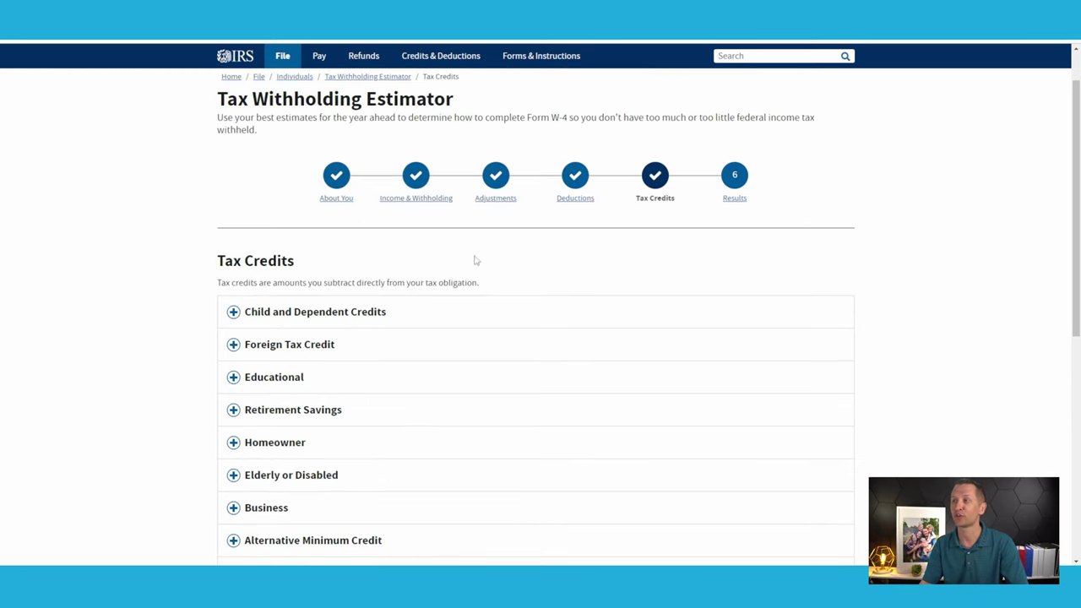
pyautogui.click(732, 184)
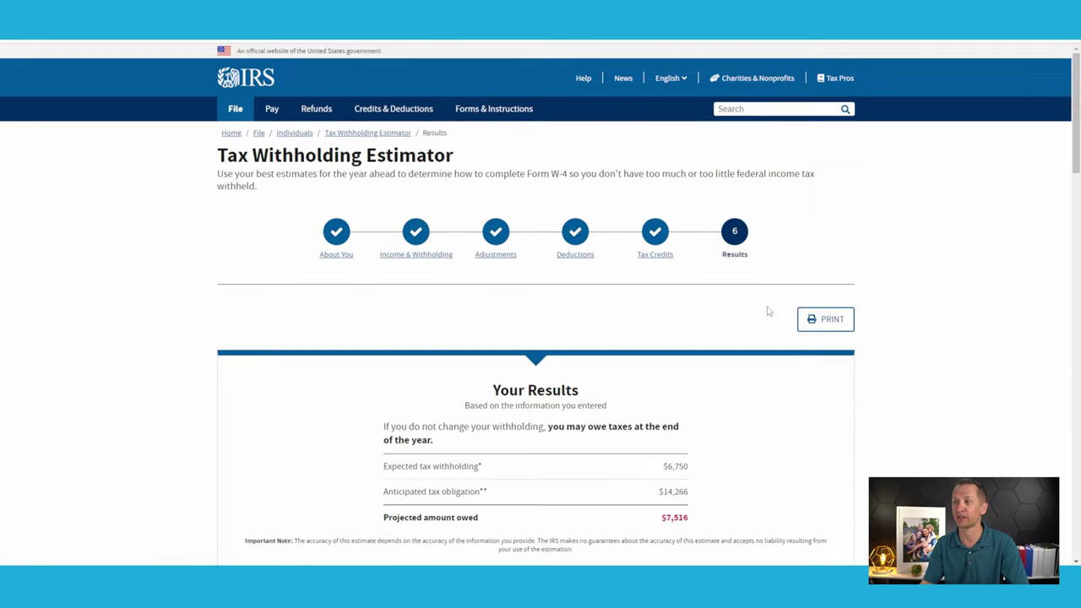
pyautogui.scroll(-3, 754, 307)
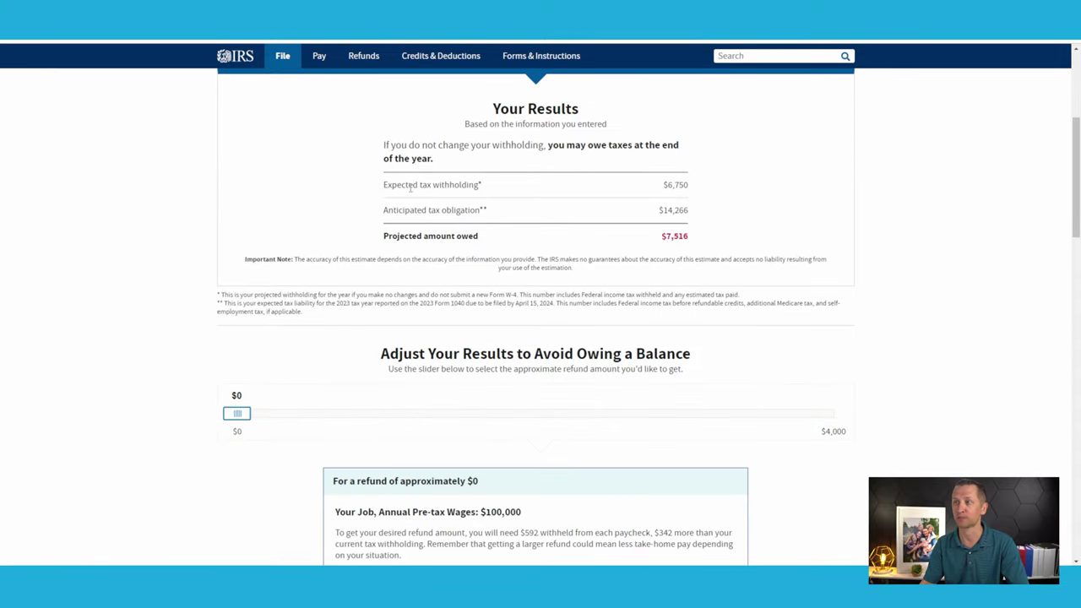
pyautogui.moveTo(389, 180); pyautogui.dragTo(488, 191)
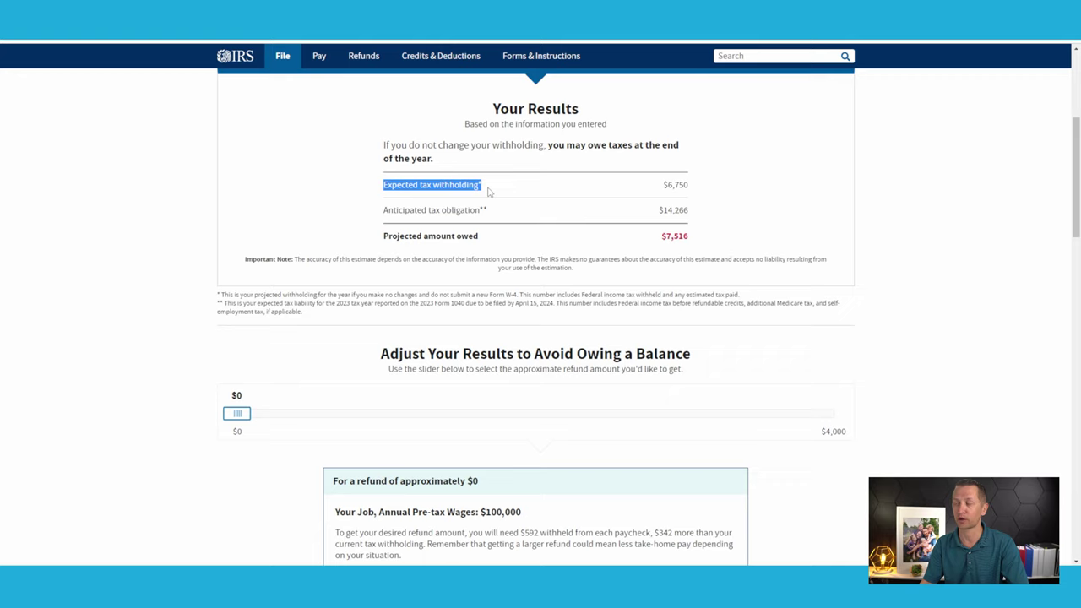
pyautogui.moveTo(655, 193); pyautogui.dragTo(703, 196)
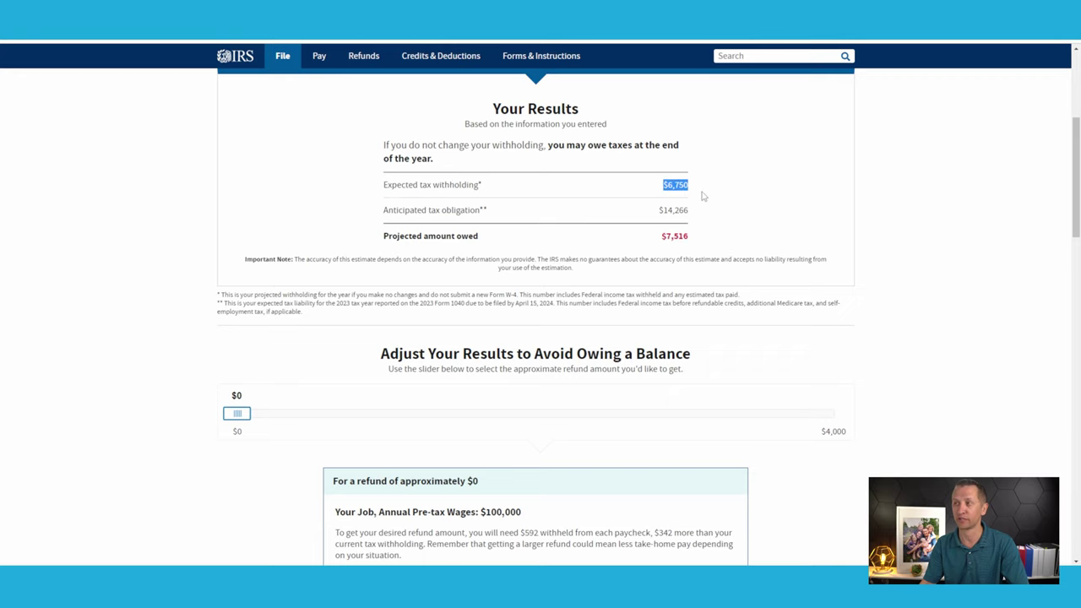
pyautogui.moveTo(382, 213); pyautogui.dragTo(487, 221)
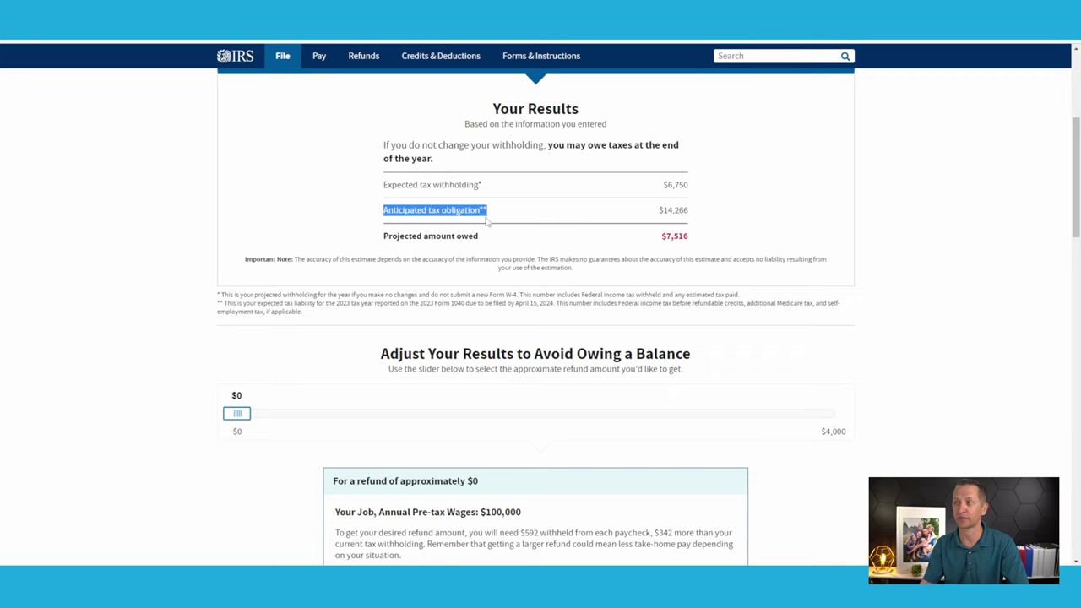
pyautogui.moveTo(657, 212); pyautogui.dragTo(698, 216)
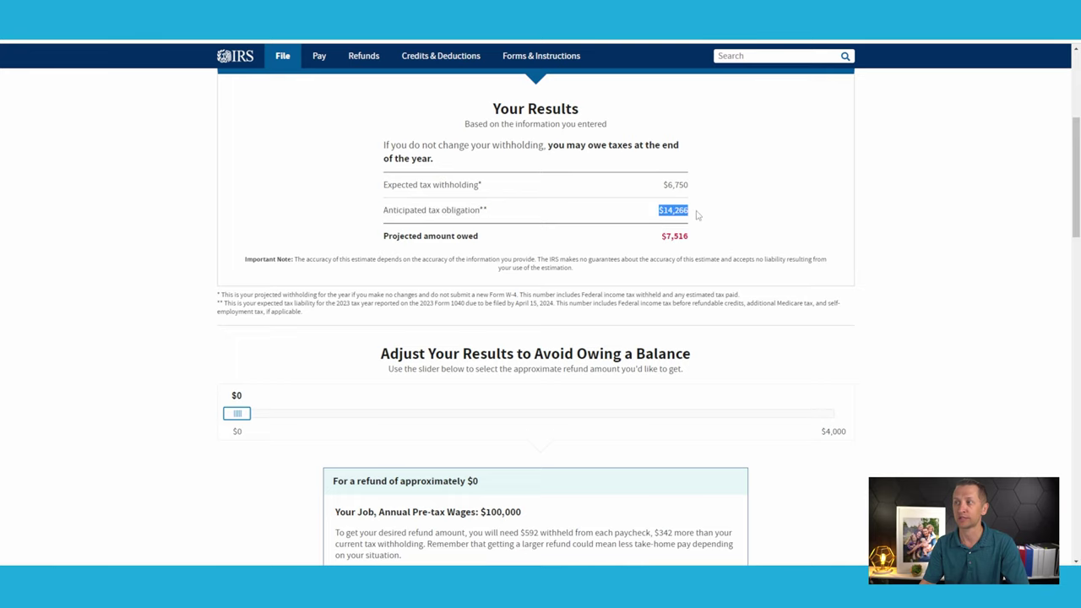
pyautogui.click(699, 216)
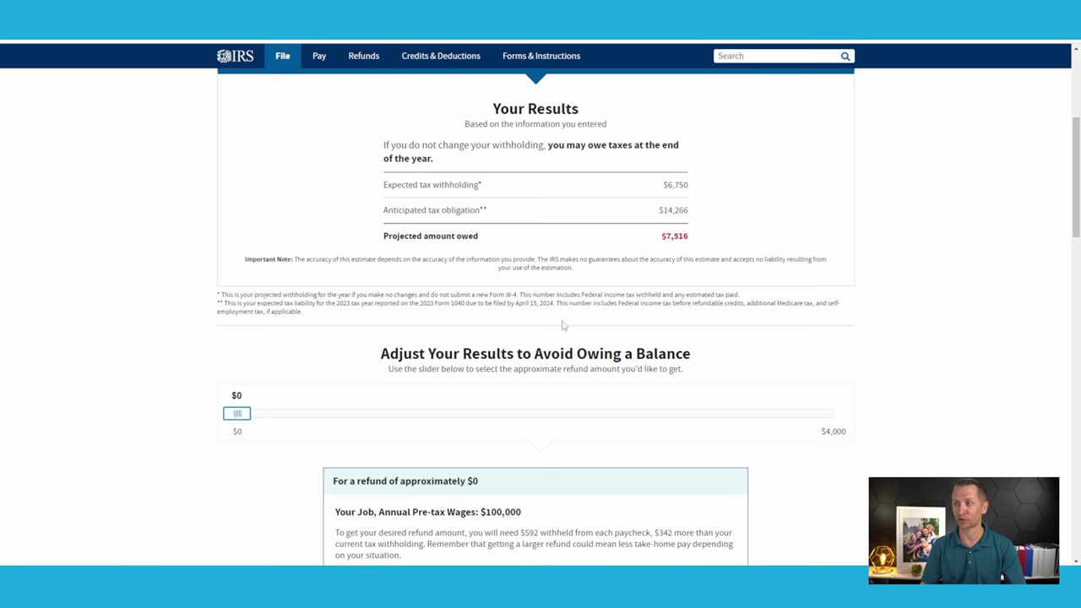
# Expand the withholding adjustment steps and set the desired refund to $3,200
pyautogui.scroll(-4, 563, 325)
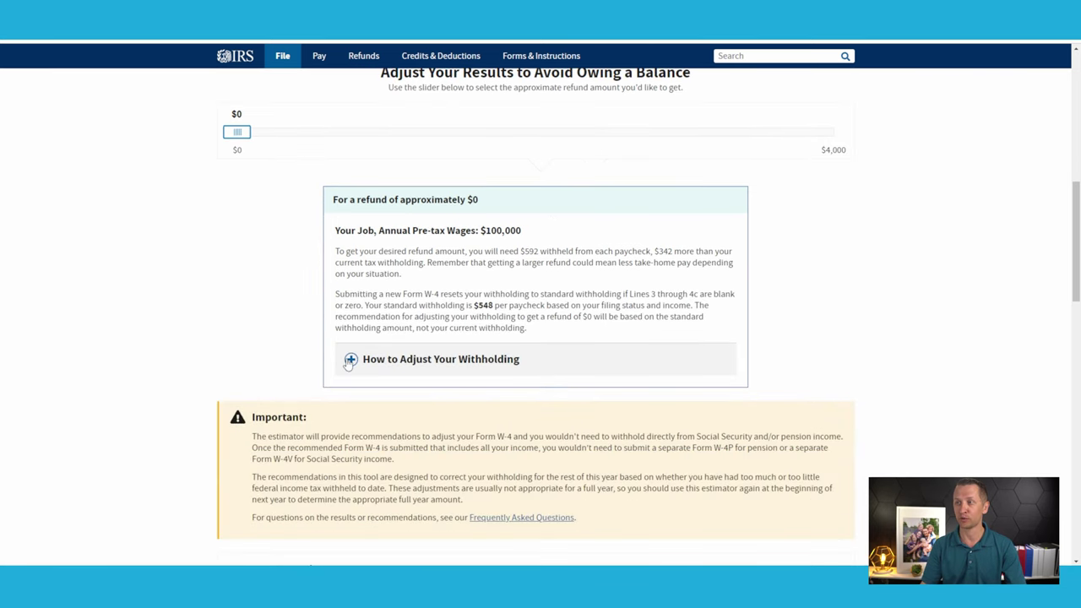
pyautogui.click(351, 359)
pyautogui.scroll(-2, 295, 331)
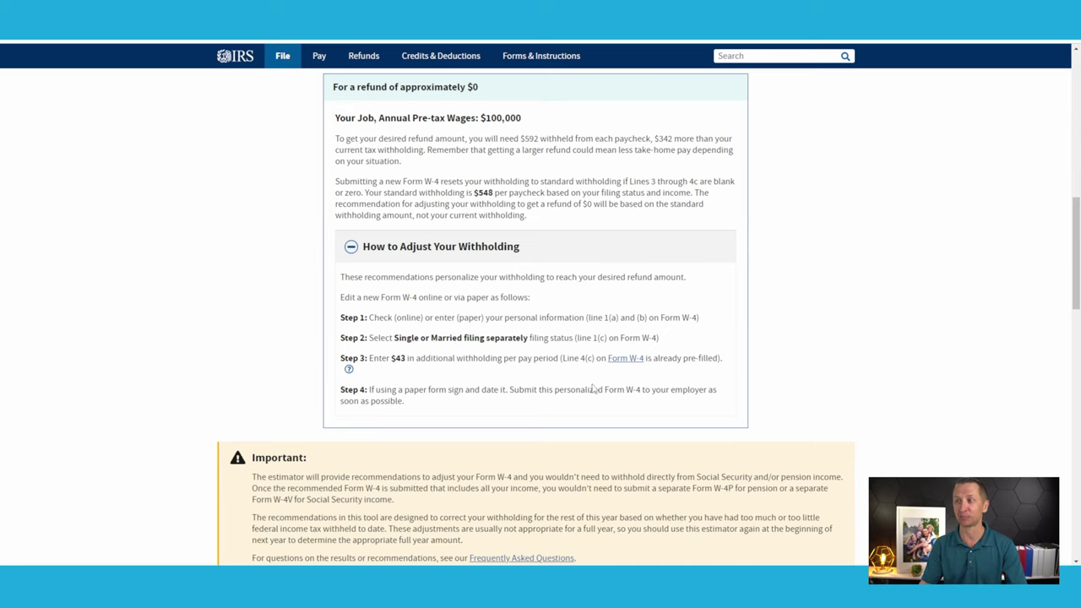
pyautogui.scroll(3, 628, 362)
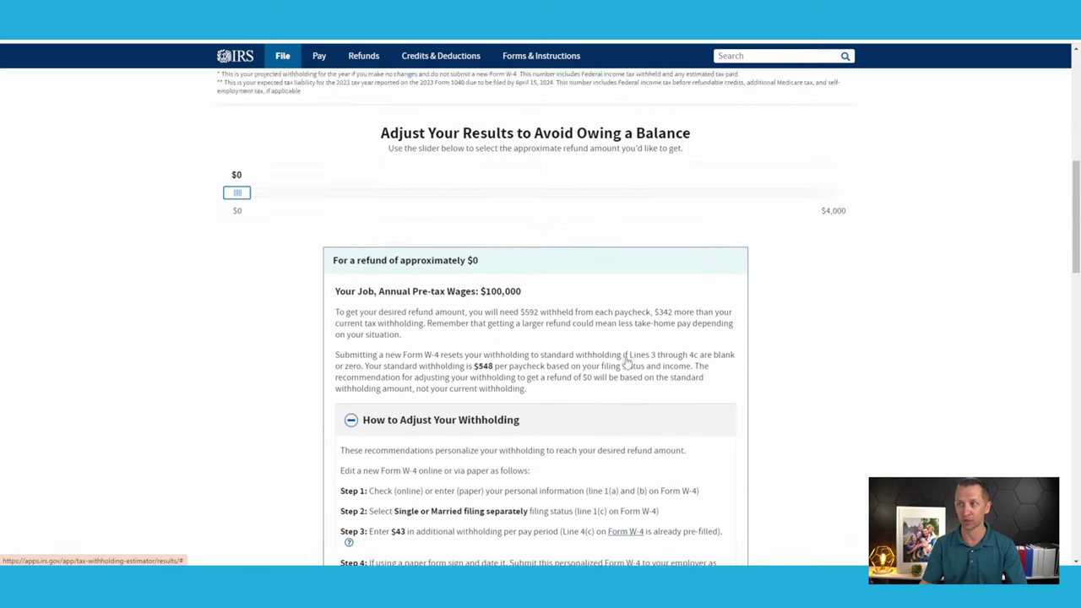
pyautogui.moveTo(236, 244); pyautogui.dragTo(51, 244)
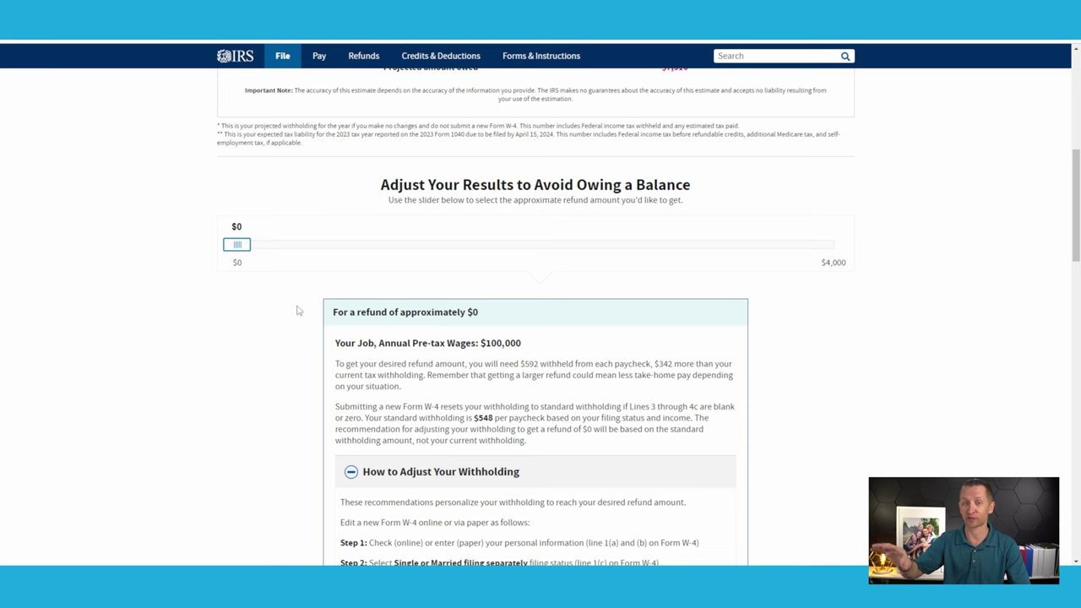
# Download the pre-filled Form W-4 with $43 additional withholding and open fw4.pdf
pyautogui.scroll(-3, 306, 314)
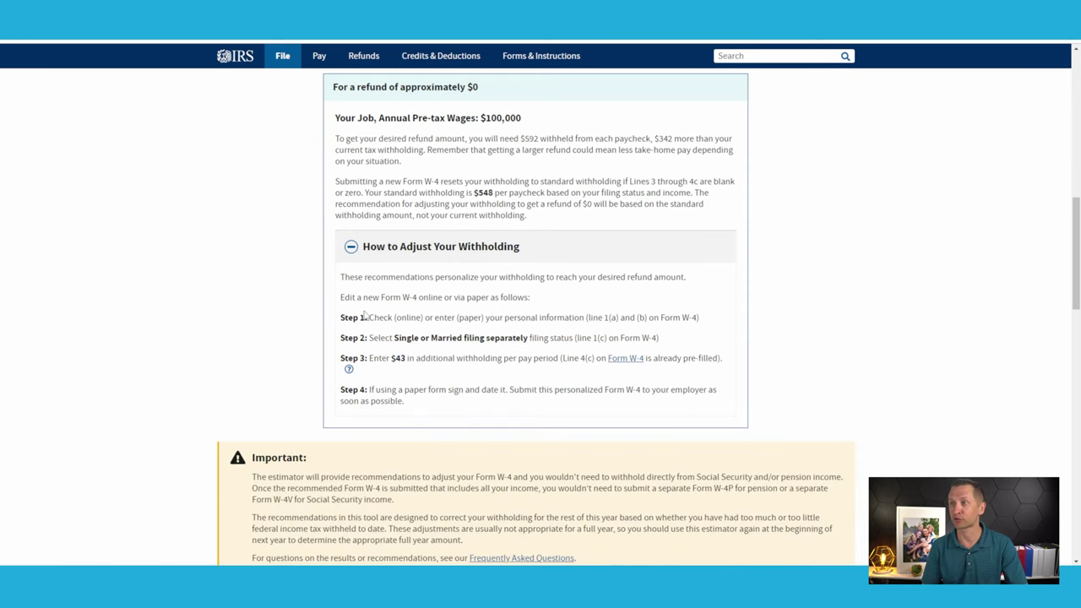
pyautogui.scroll(-1, 364, 314)
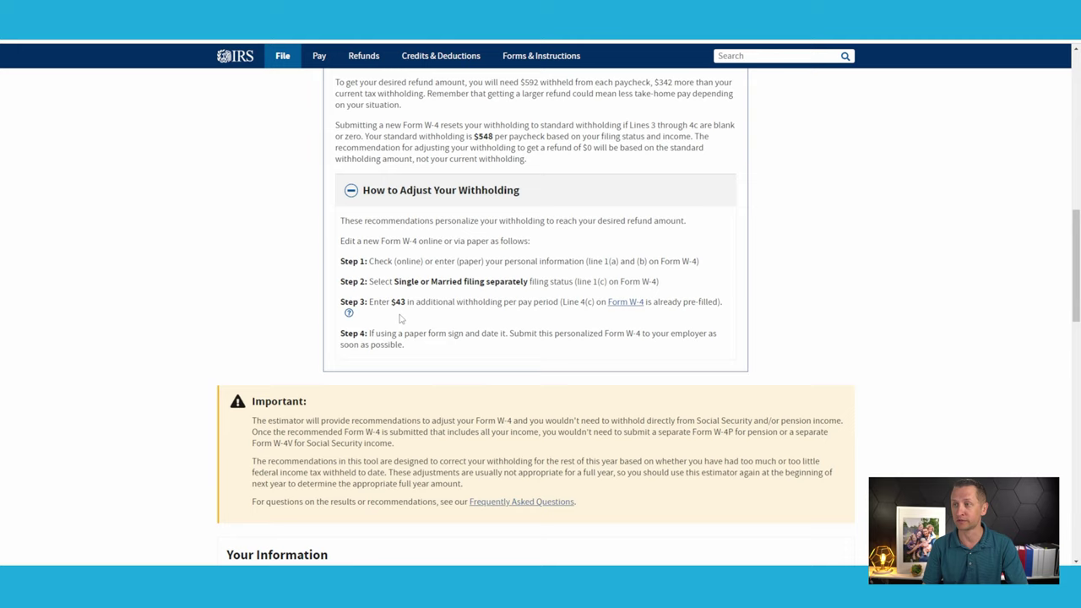
pyautogui.moveTo(370, 304); pyautogui.dragTo(556, 306)
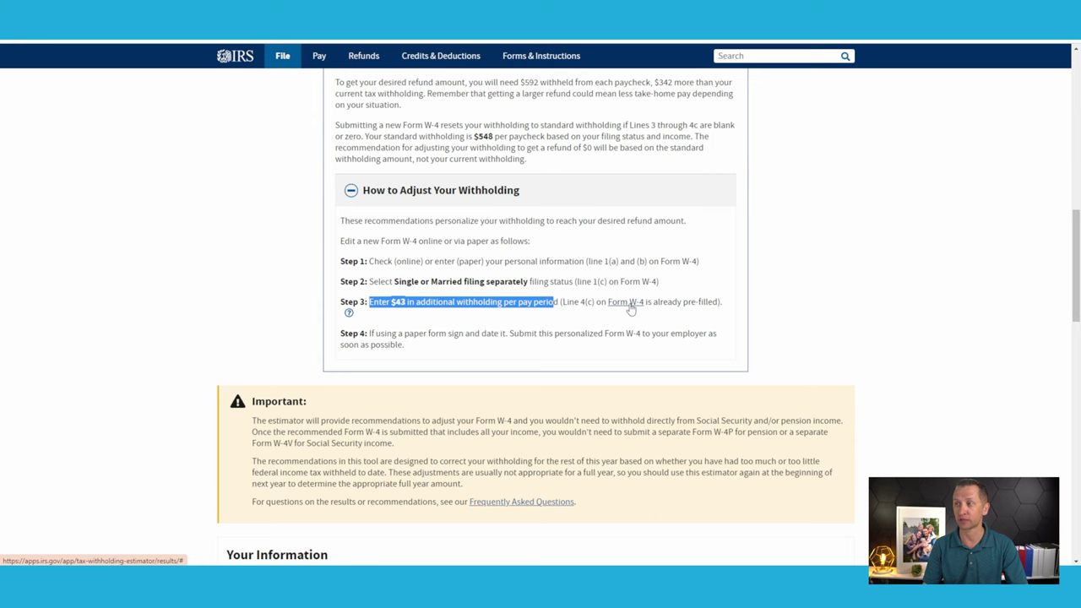
pyautogui.click(630, 305)
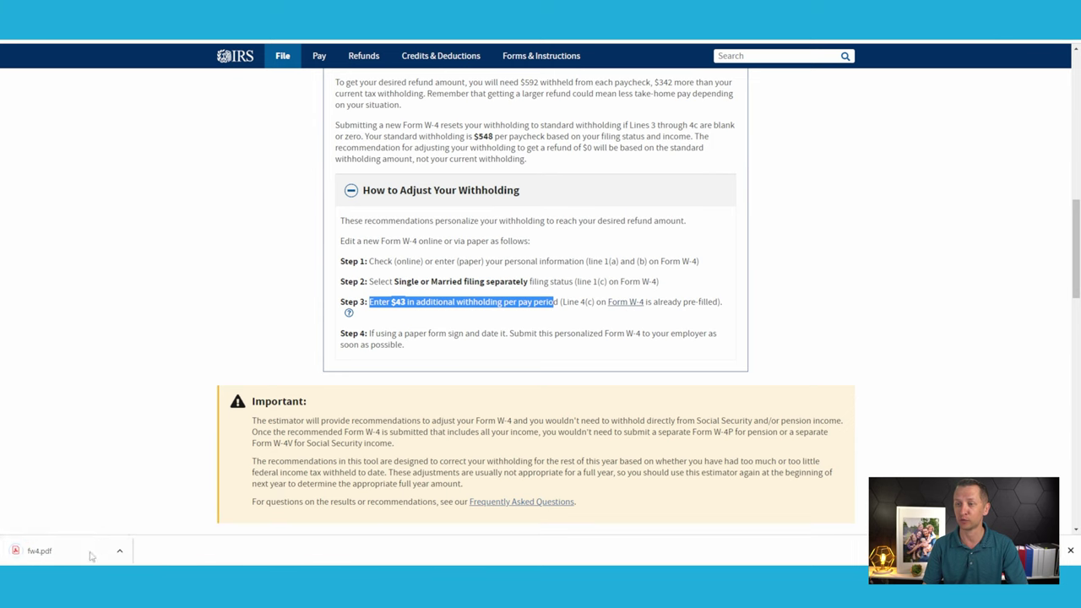
pyautogui.click(85, 554)
# Scroll through the opened fw4.pdf to line 4(c) showing 43 extra withholding
pyautogui.scroll(-2, 832, 387)
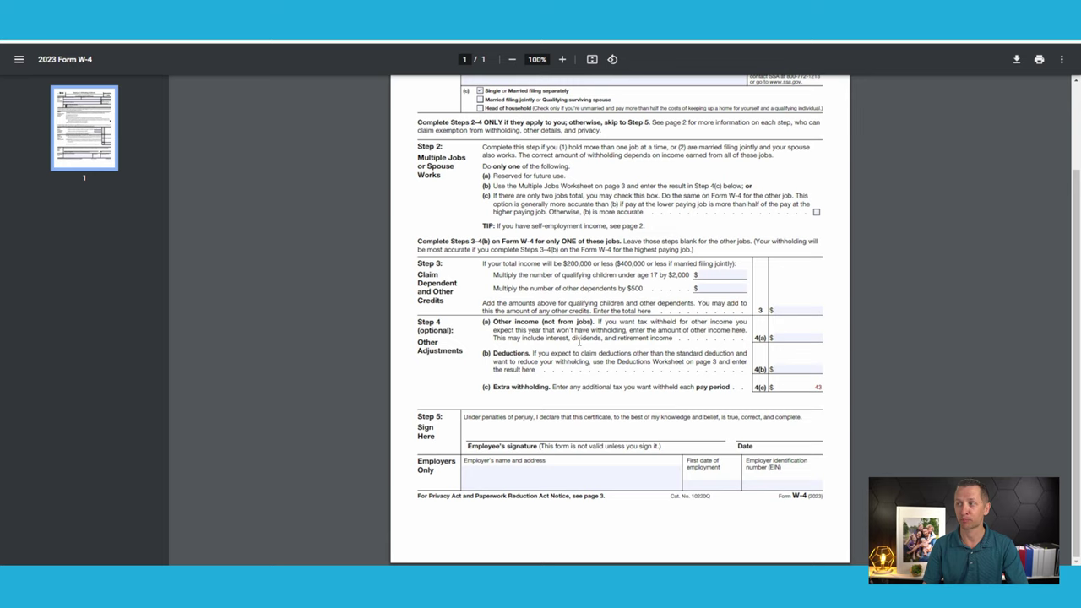
pyautogui.scroll(3, 580, 342)
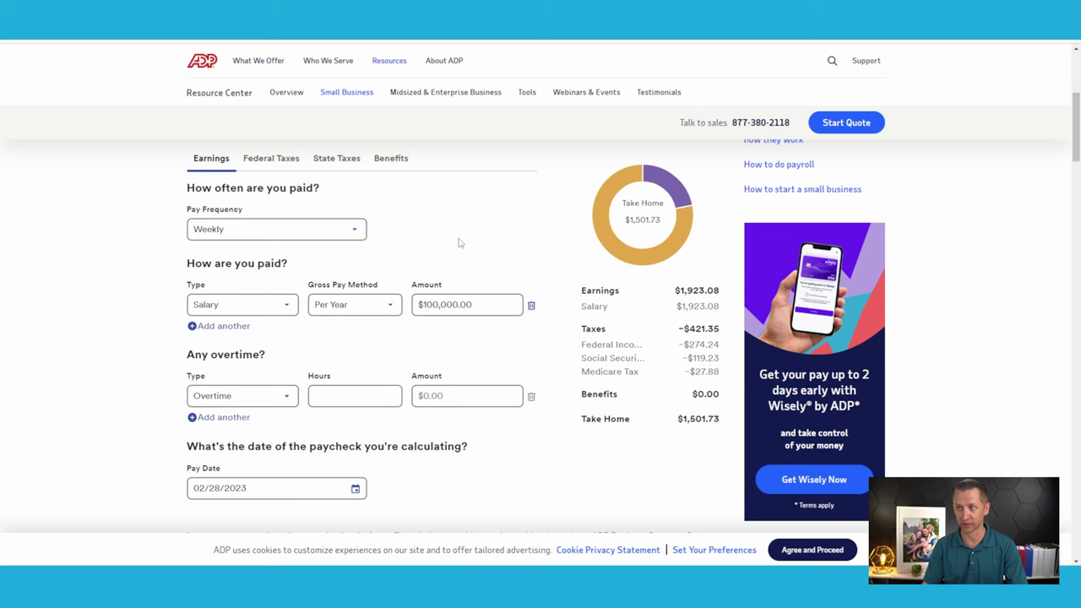
# Set ADP's pay frequency to Bi-weekly and bring up the Federal Taxes questions
pyautogui.scroll(1, 406, 236)
pyautogui.scroll(-1, 406, 237)
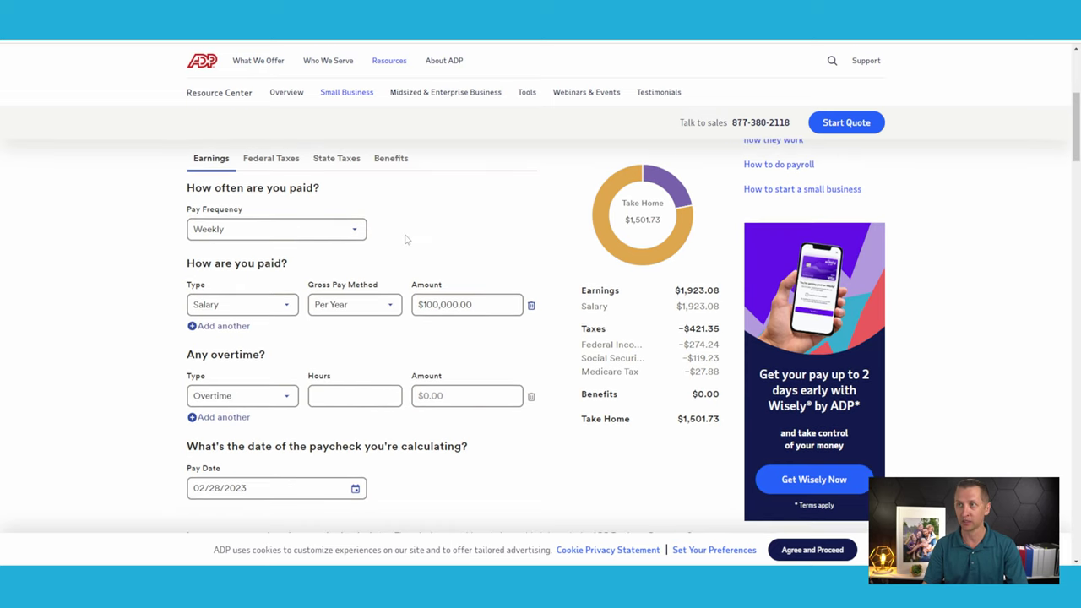
pyautogui.click(226, 238)
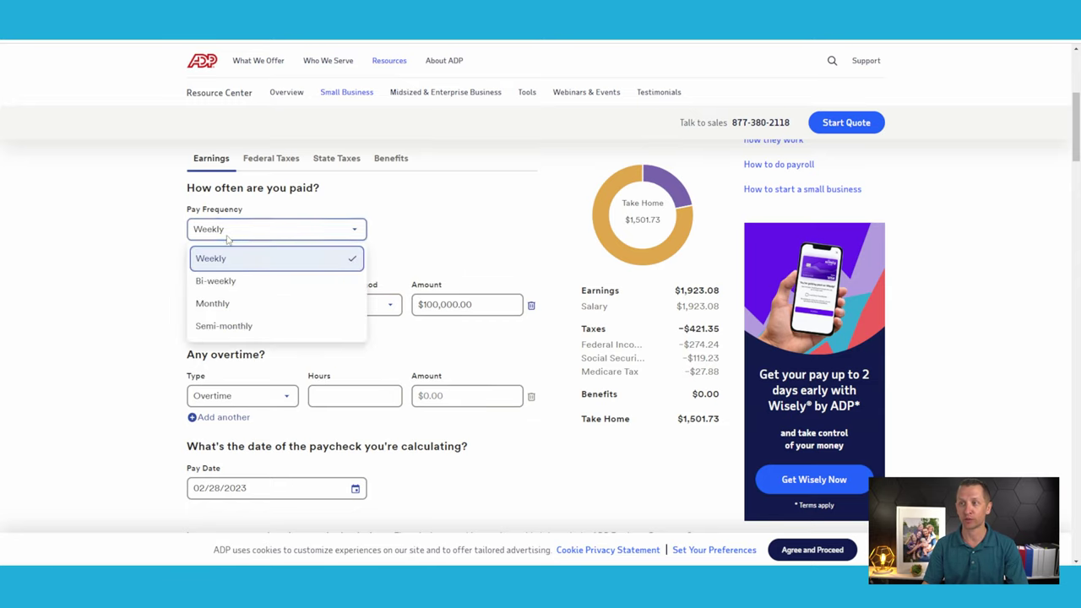
pyautogui.click(230, 289)
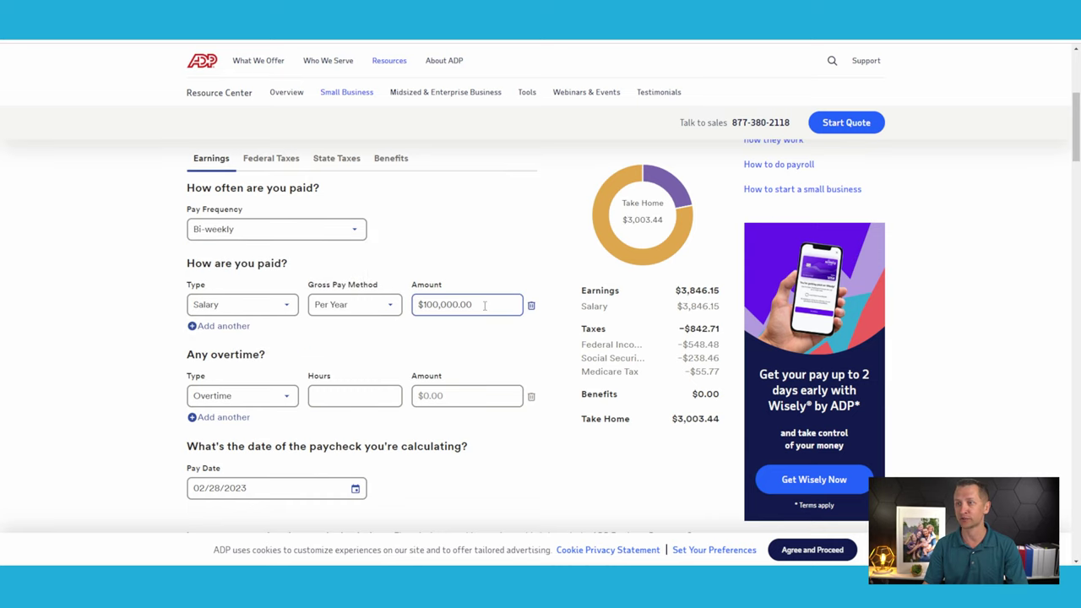
pyautogui.click(271, 158)
pyautogui.scroll(-1, 414, 313)
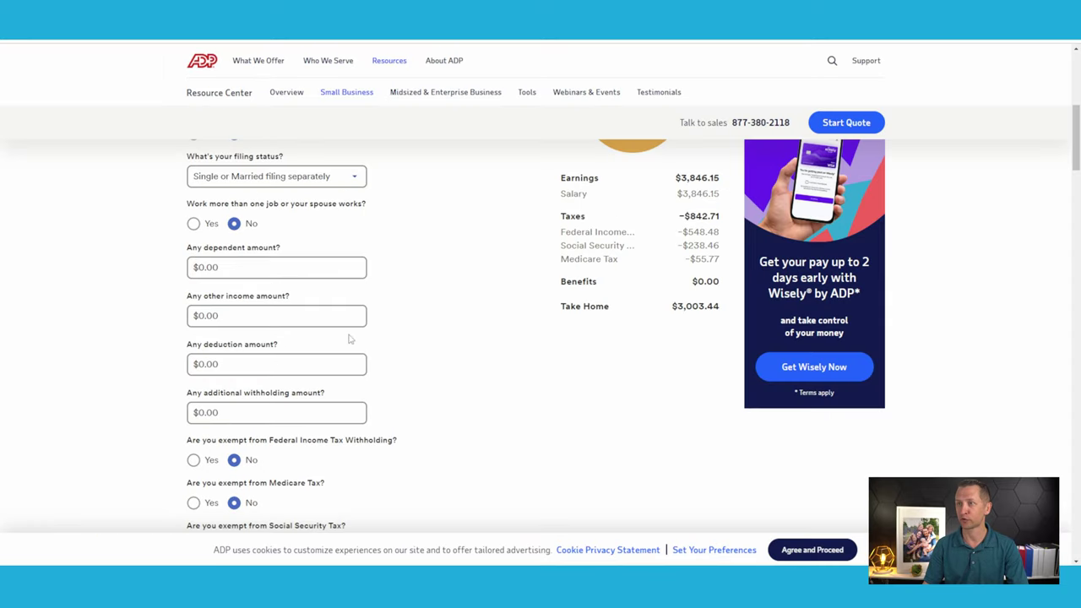
pyautogui.click(263, 408)
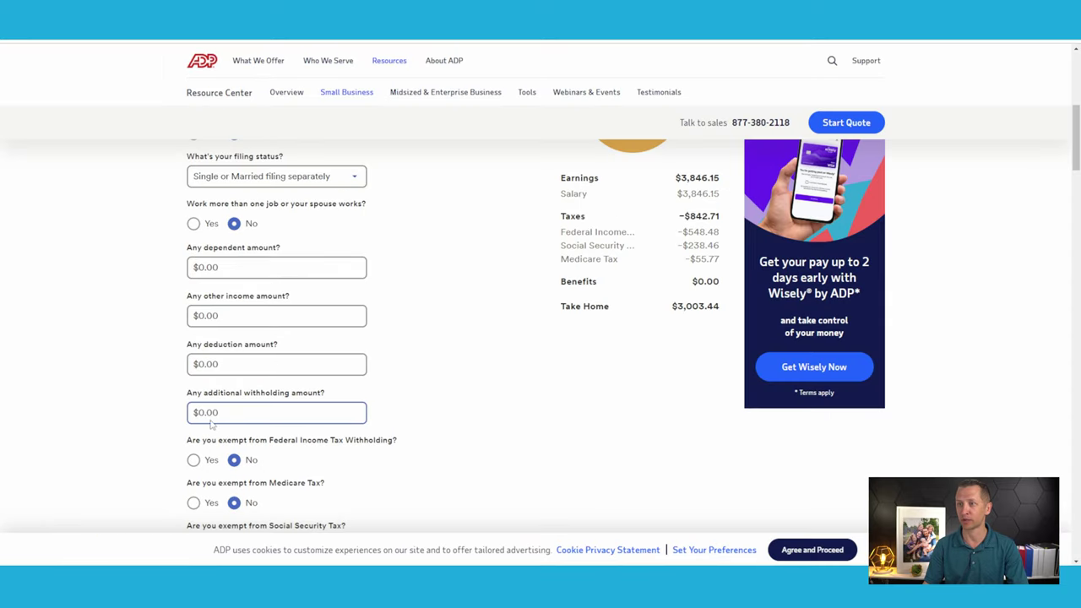
pyautogui.tripleClick(233, 411)
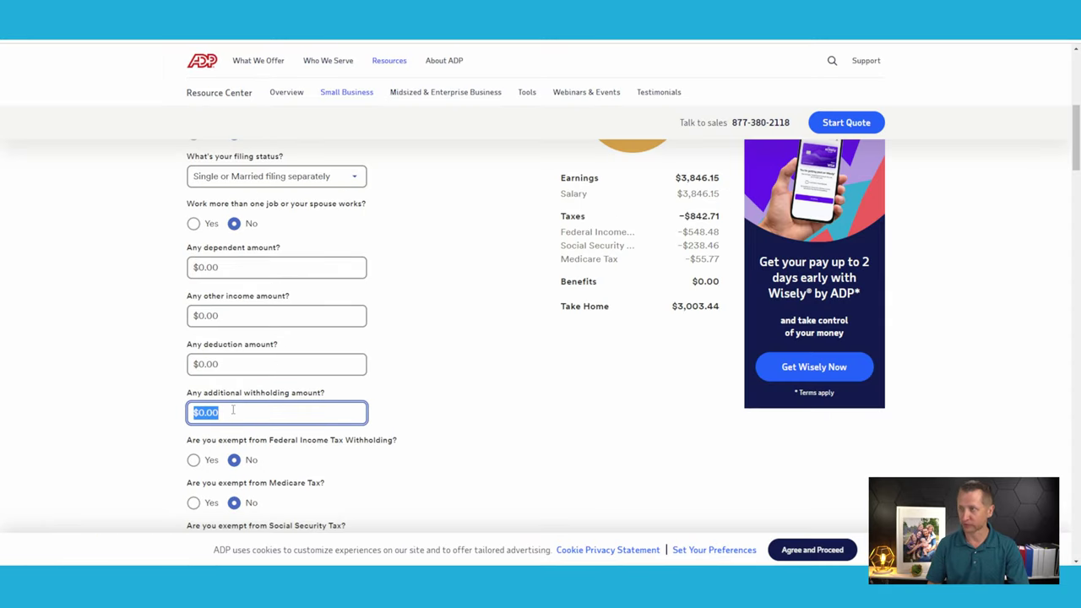
pyautogui.write('43')
pyautogui.click(474, 339)
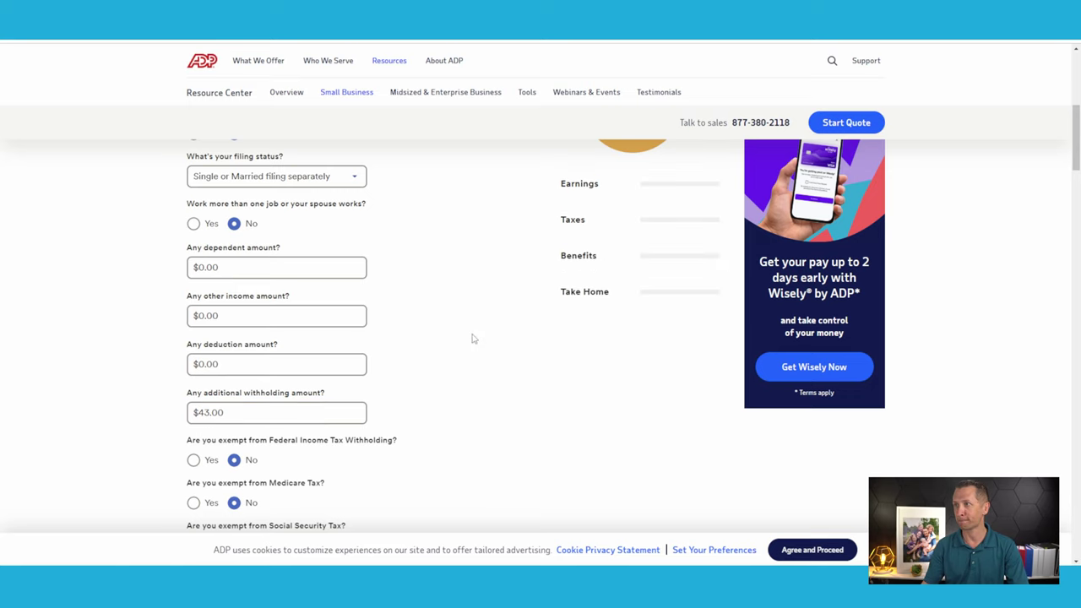
pyautogui.moveTo(245, 413); pyautogui.dragTo(192, 416)
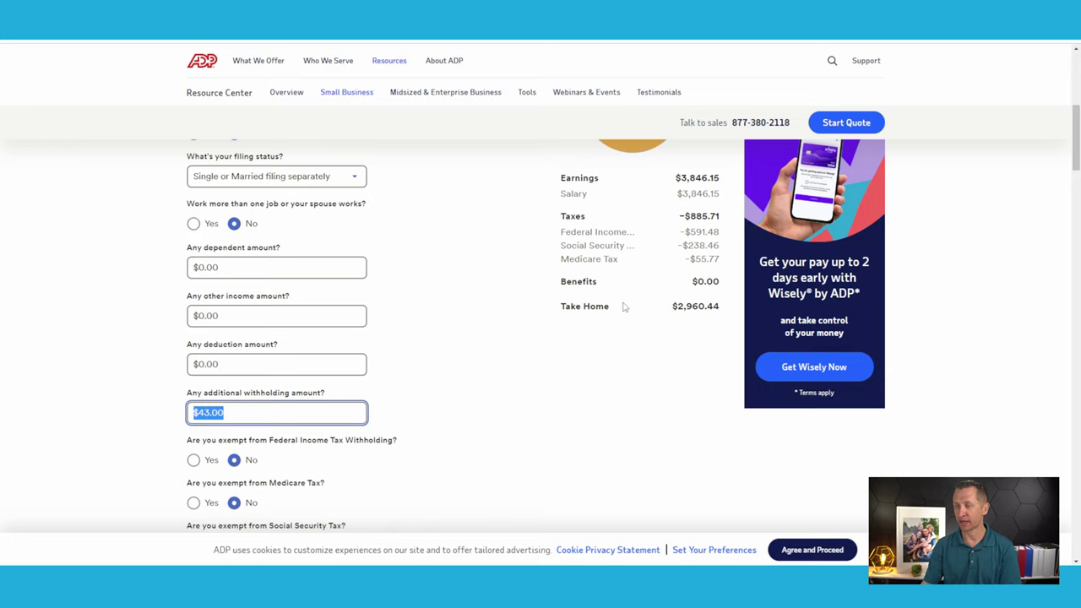
pyautogui.write('0')
pyautogui.click(497, 349)
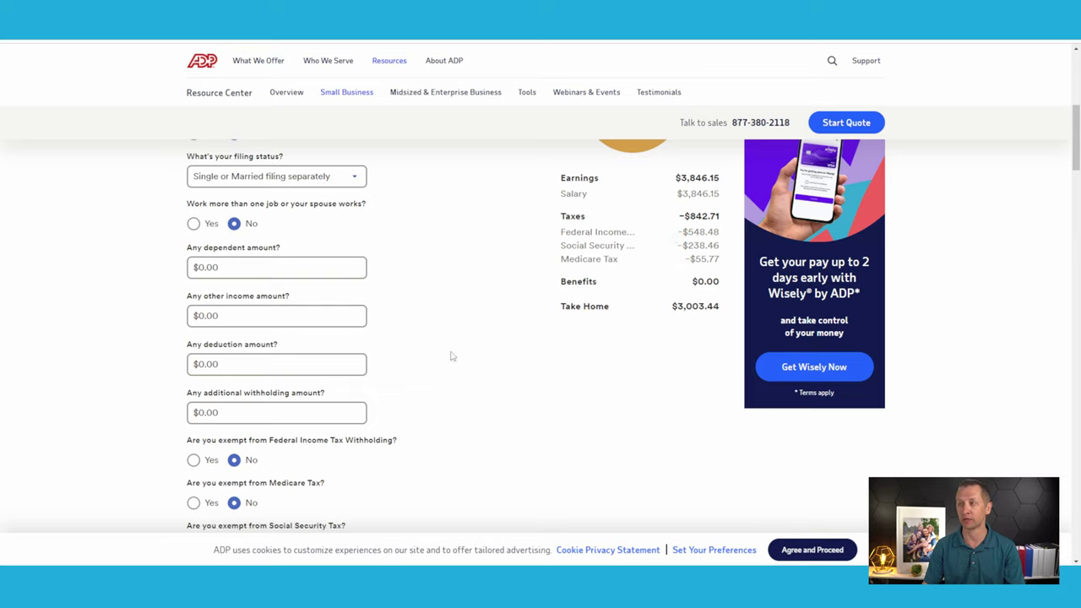
pyautogui.moveTo(260, 412); pyautogui.dragTo(151, 424)
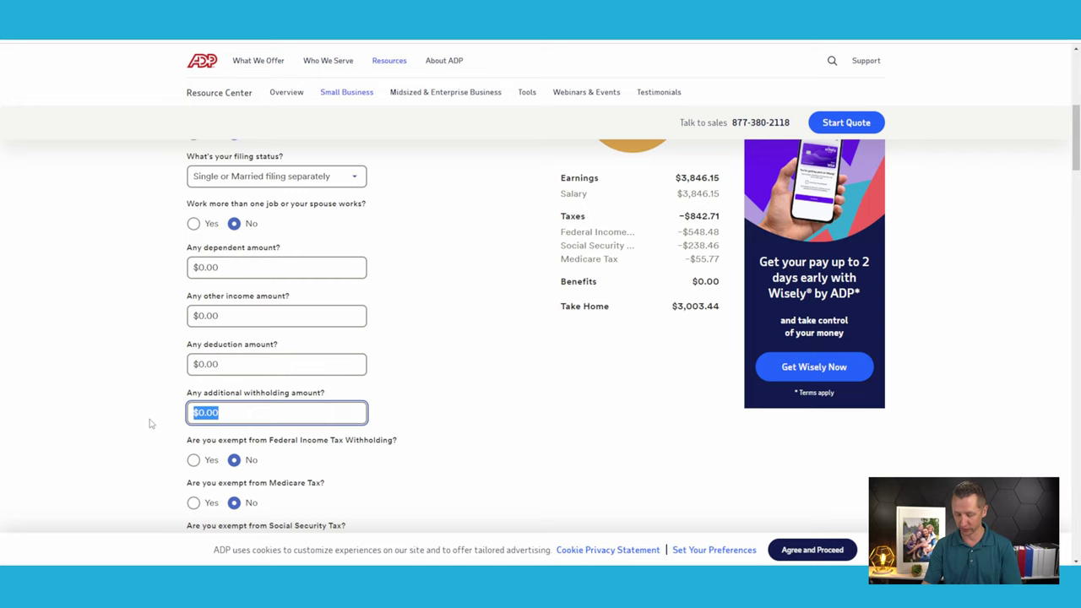
pyautogui.write('43')
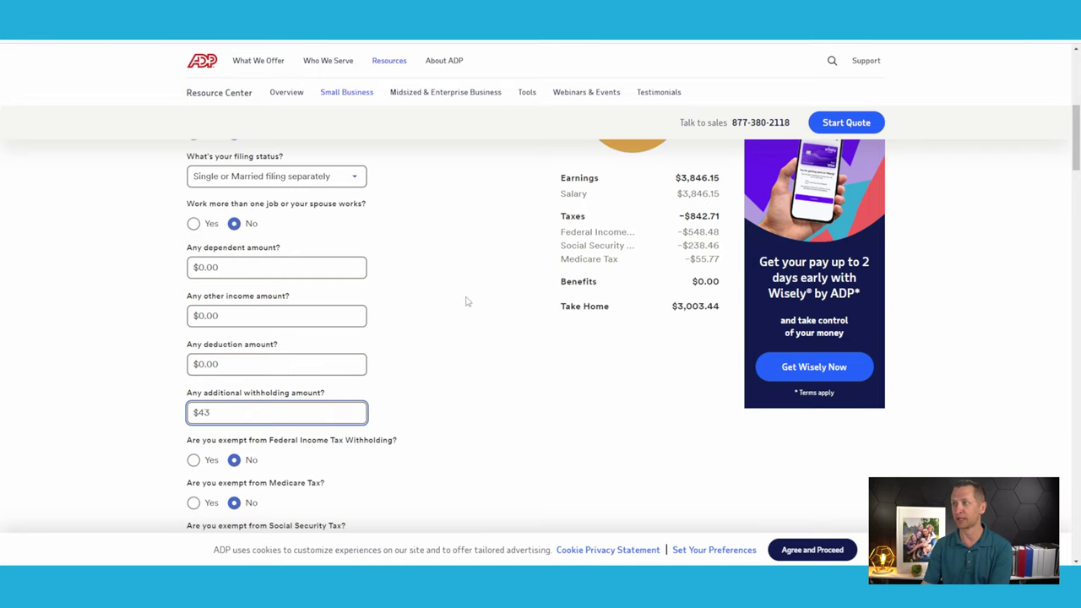
pyautogui.click(481, 302)
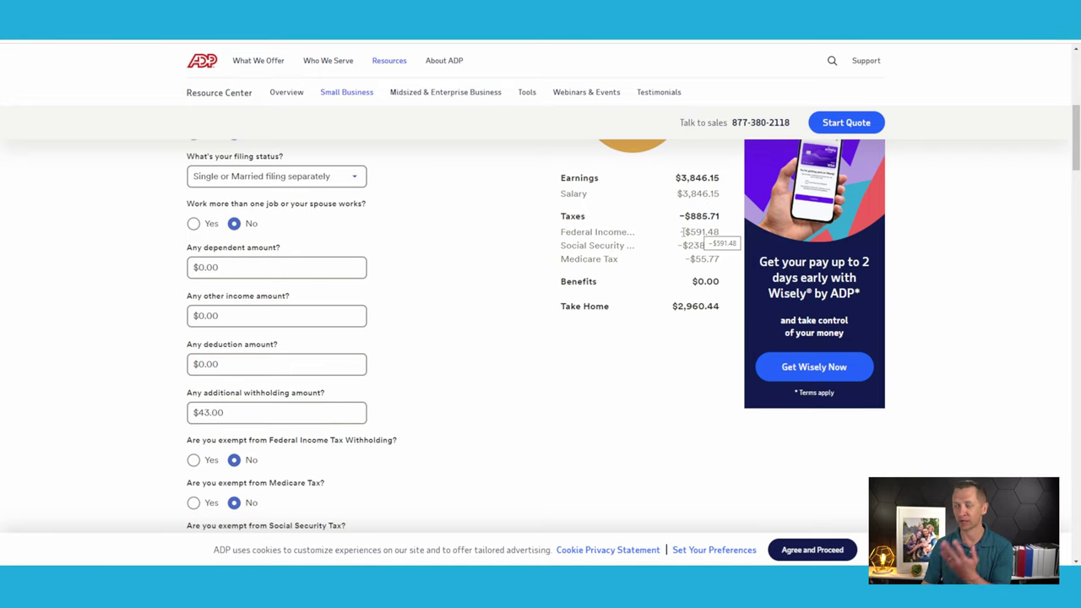
pyautogui.moveTo(681, 231); pyautogui.dragTo(722, 237)
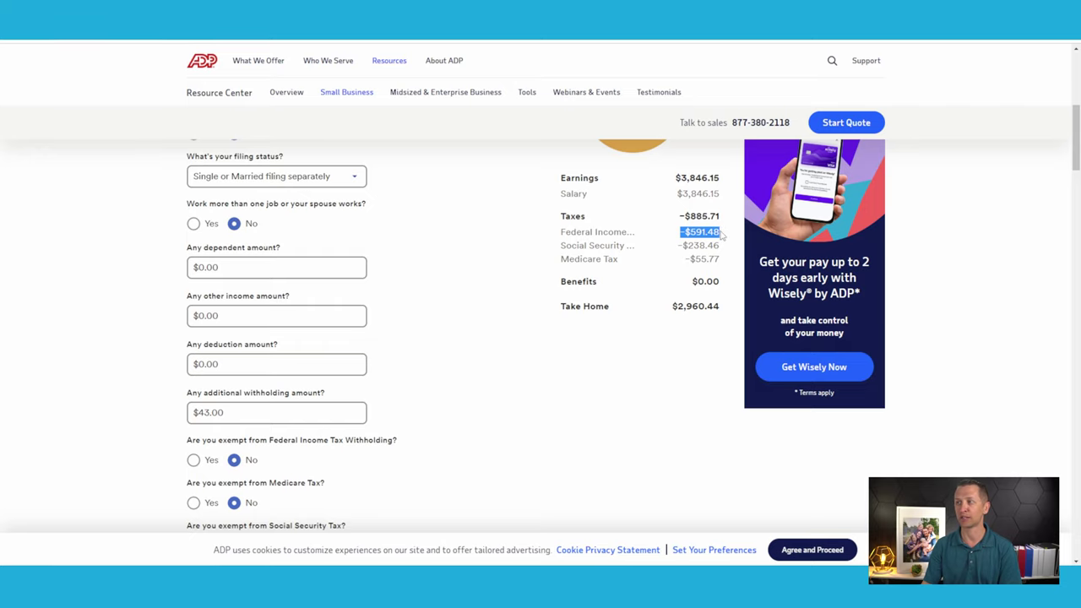
pyautogui.moveTo(212, 412); pyautogui.dragTo(193, 412)
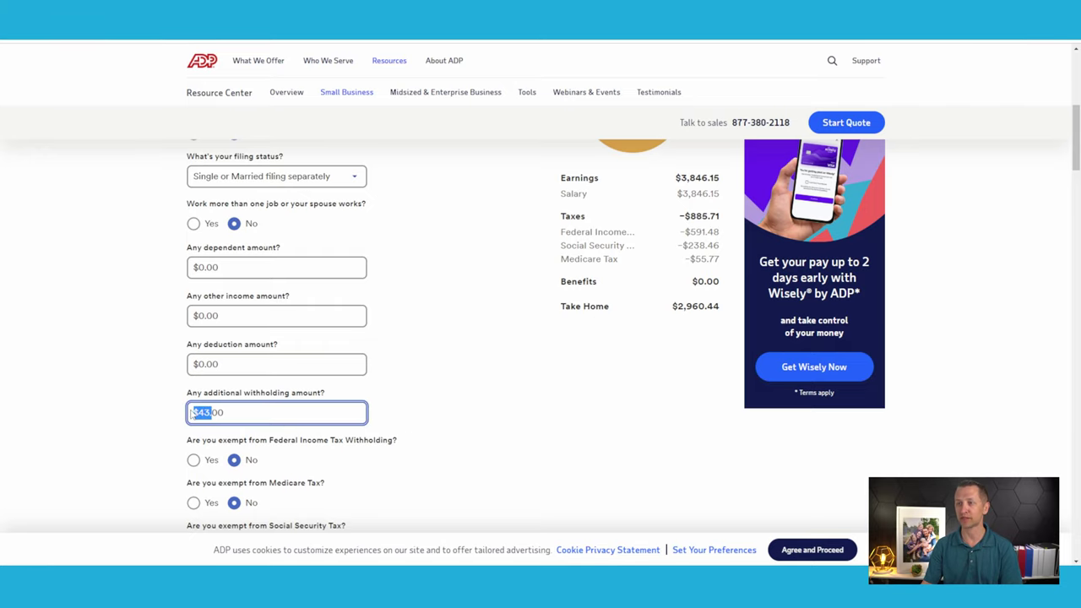
pyautogui.press('BackSpace')
pyautogui.click(451, 335)
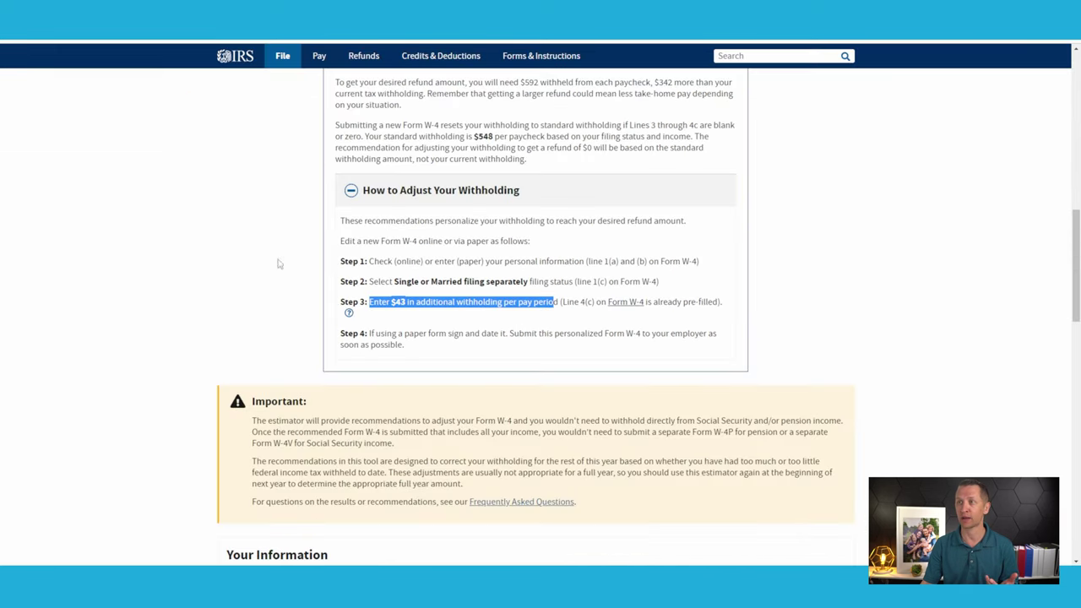
# Go back to Income & Withholding and scroll to the $250 federal-tax-per-pay-period question
pyautogui.click(292, 301)
pyautogui.scroll(15, 292, 301)
pyautogui.click(422, 239)
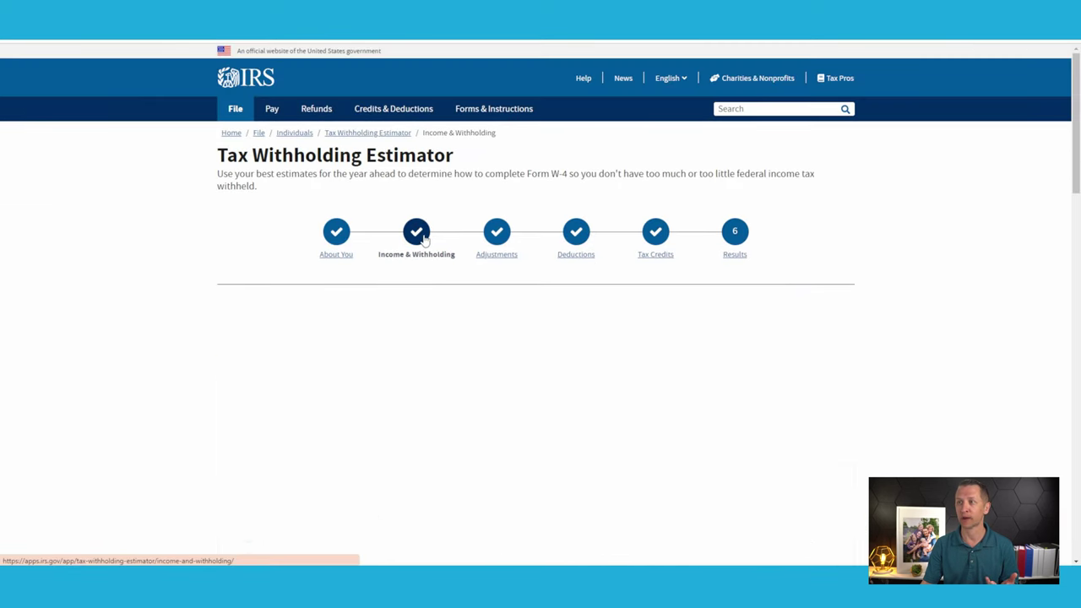
pyautogui.scroll(-10, 422, 253)
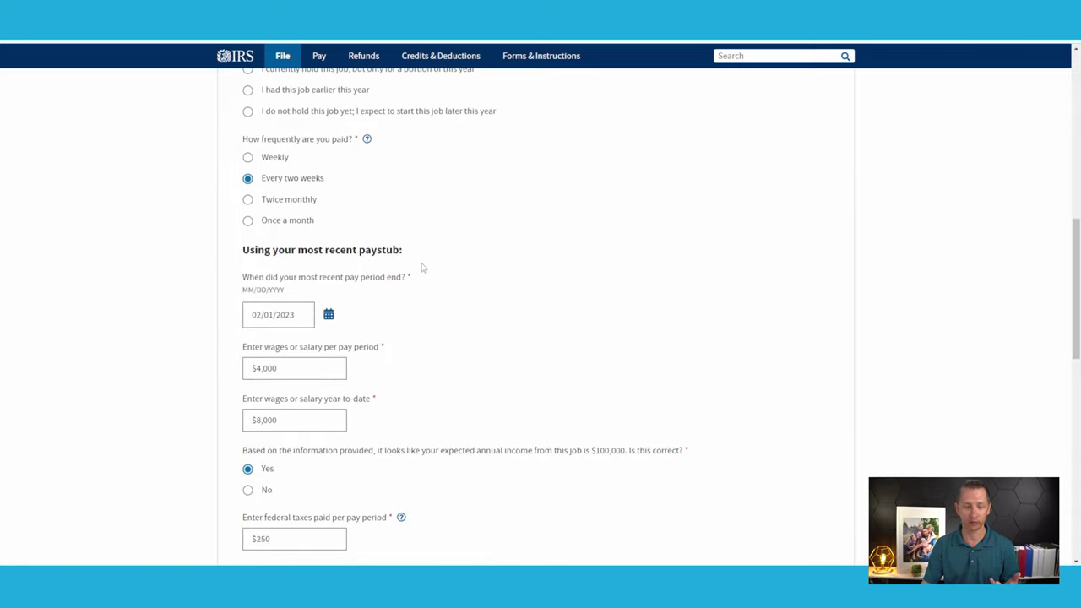
pyautogui.scroll(-3, 422, 267)
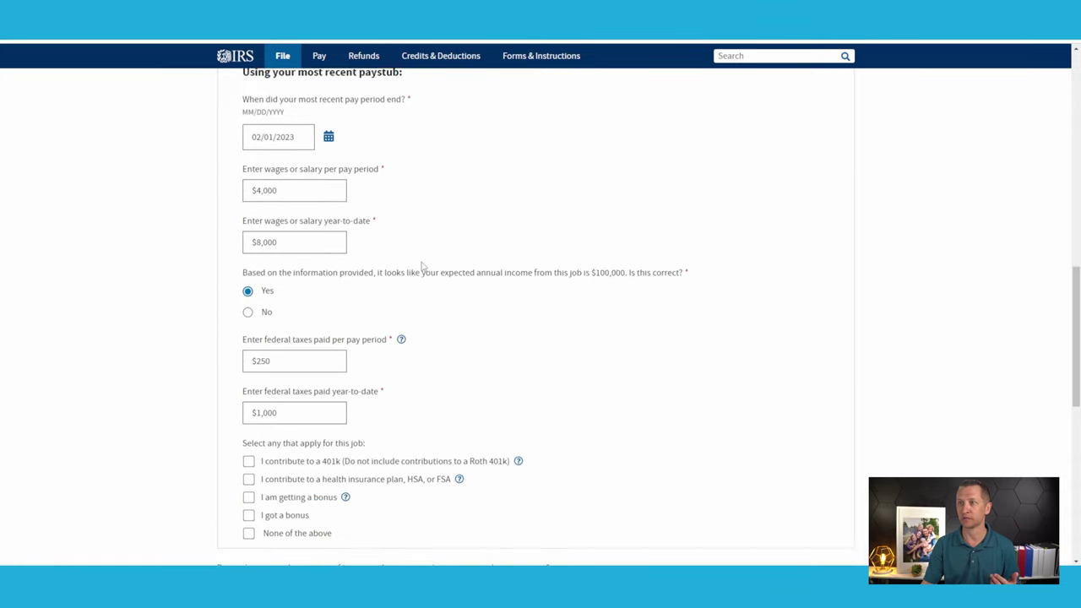
pyautogui.scroll(-3, 422, 267)
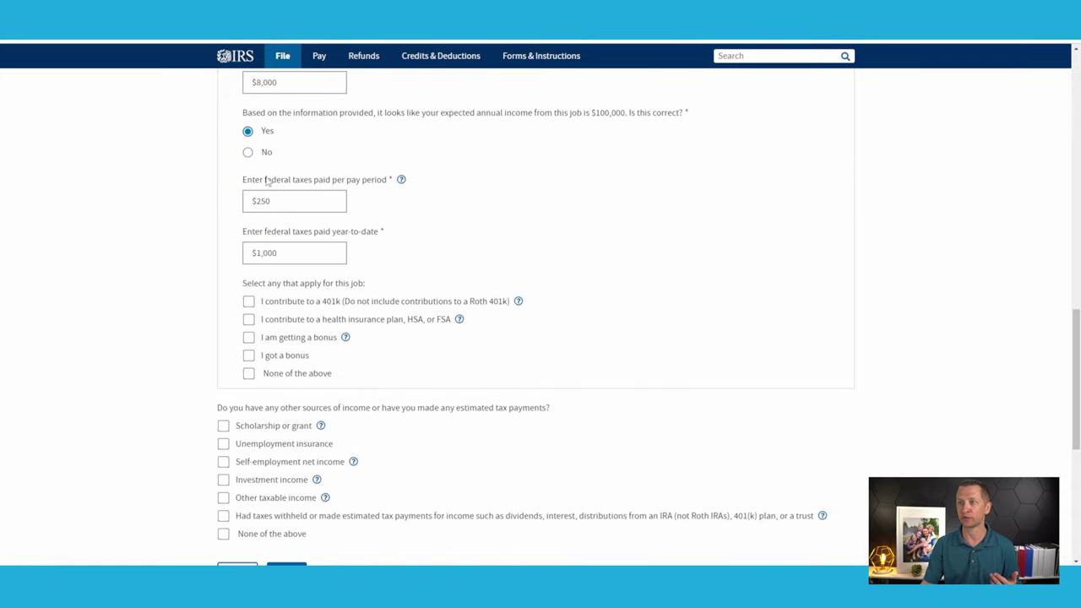
pyautogui.moveTo(265, 182); pyautogui.dragTo(389, 190)
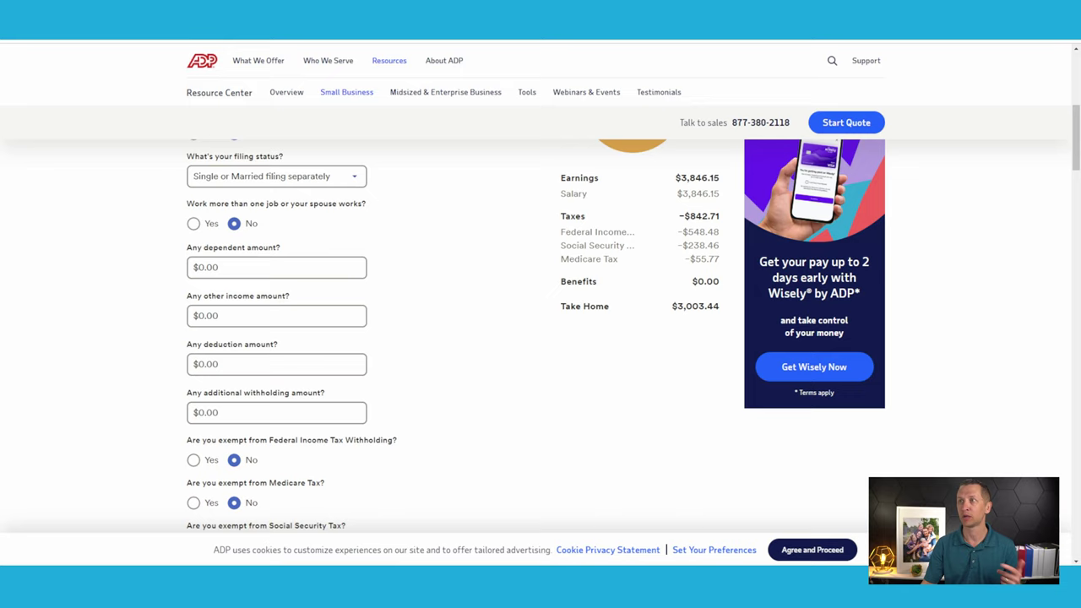
# Replace the $0.00 additional withholding with $43, then check federal tax ($591.48) and take-home pay ($2,960.44)
pyautogui.moveTo(677, 231); pyautogui.dragTo(717, 229)
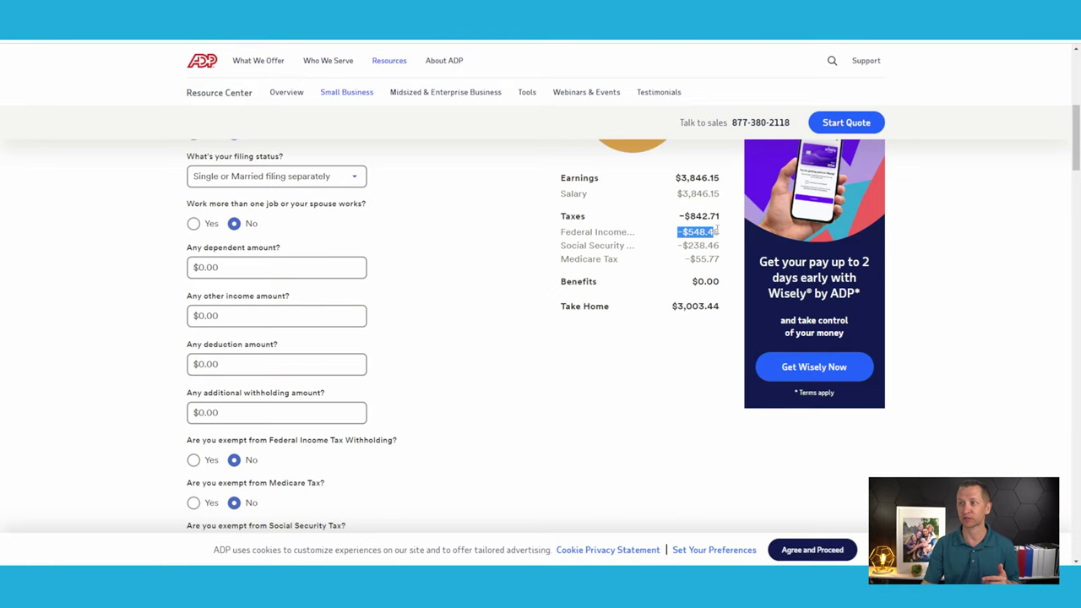
pyautogui.click(194, 411)
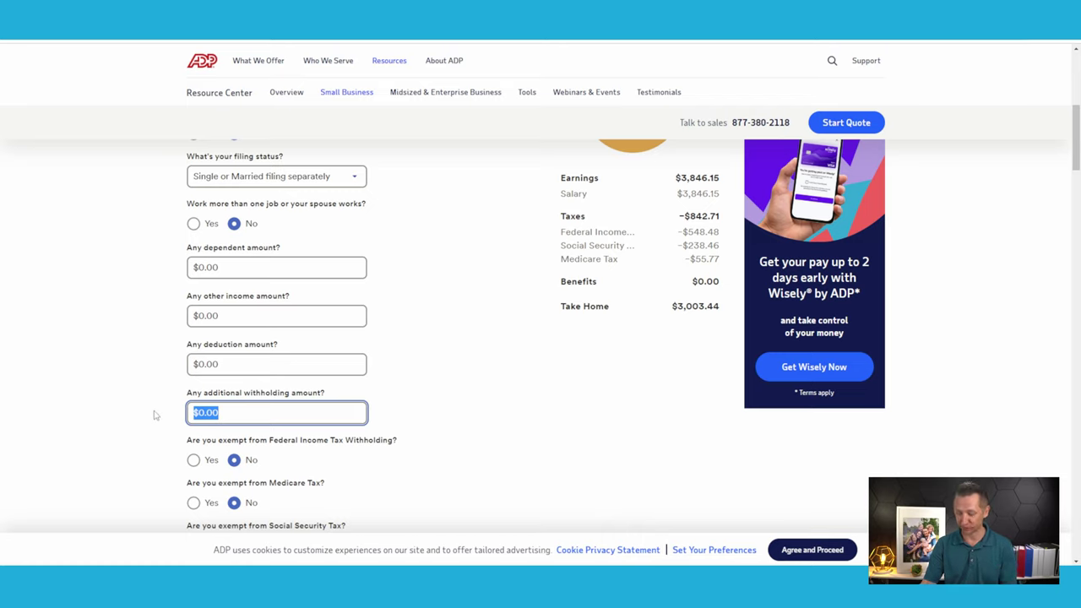
pyautogui.write('43')
pyautogui.click(504, 340)
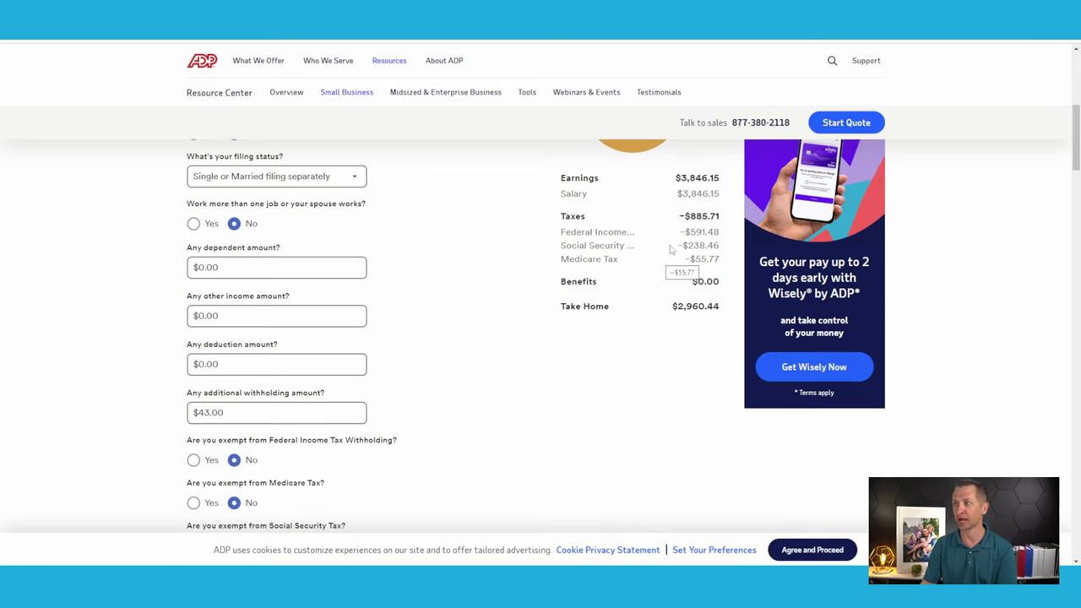
pyautogui.moveTo(678, 231); pyautogui.dragTo(723, 237)
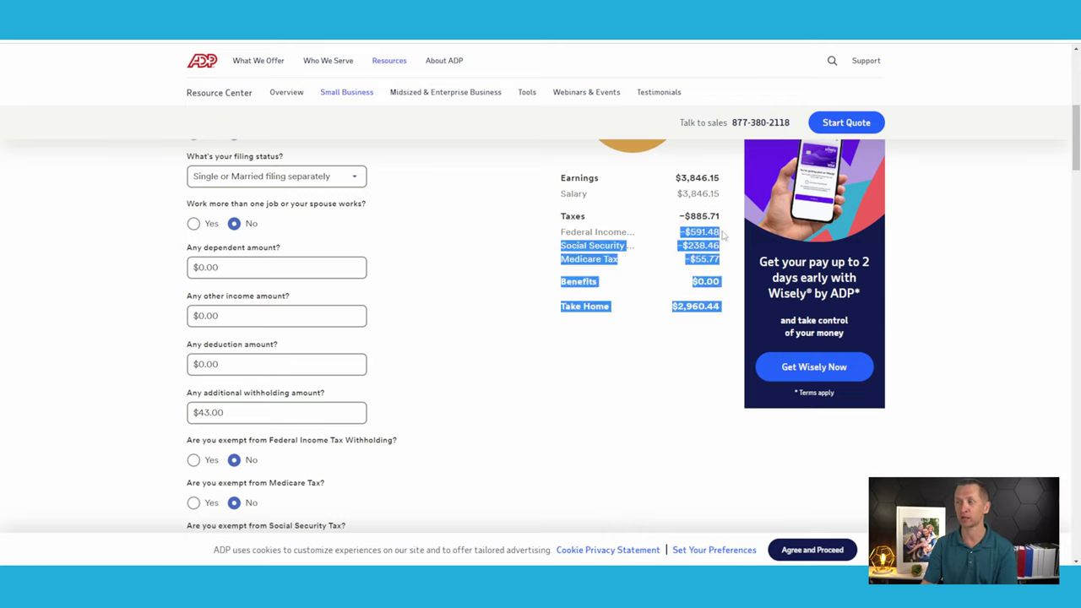
pyautogui.click(469, 353)
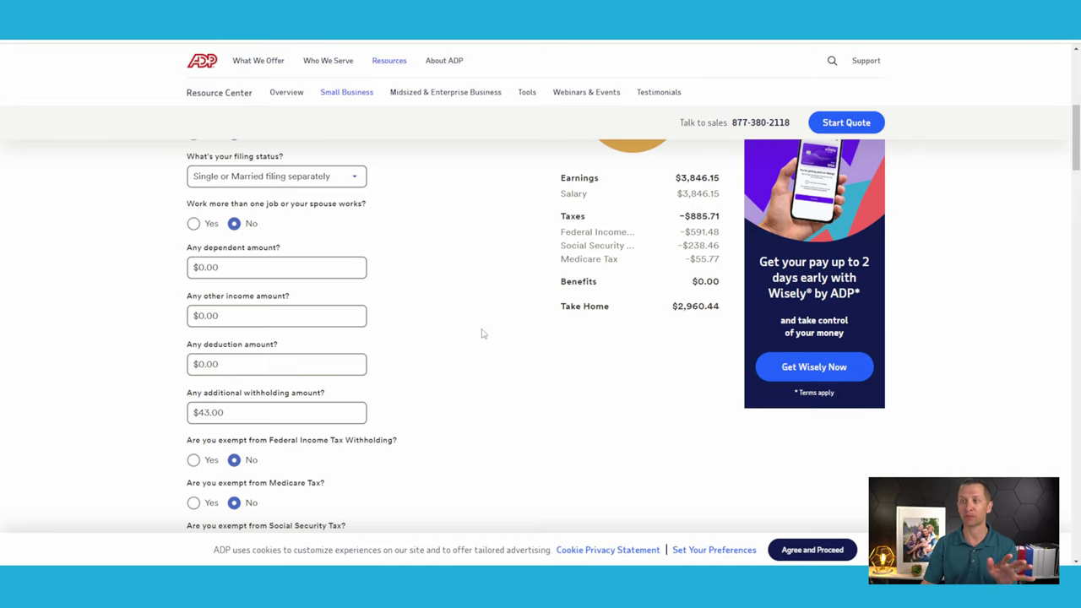
pyautogui.scroll(3, 487, 320)
pyautogui.scroll(-2, 486, 320)
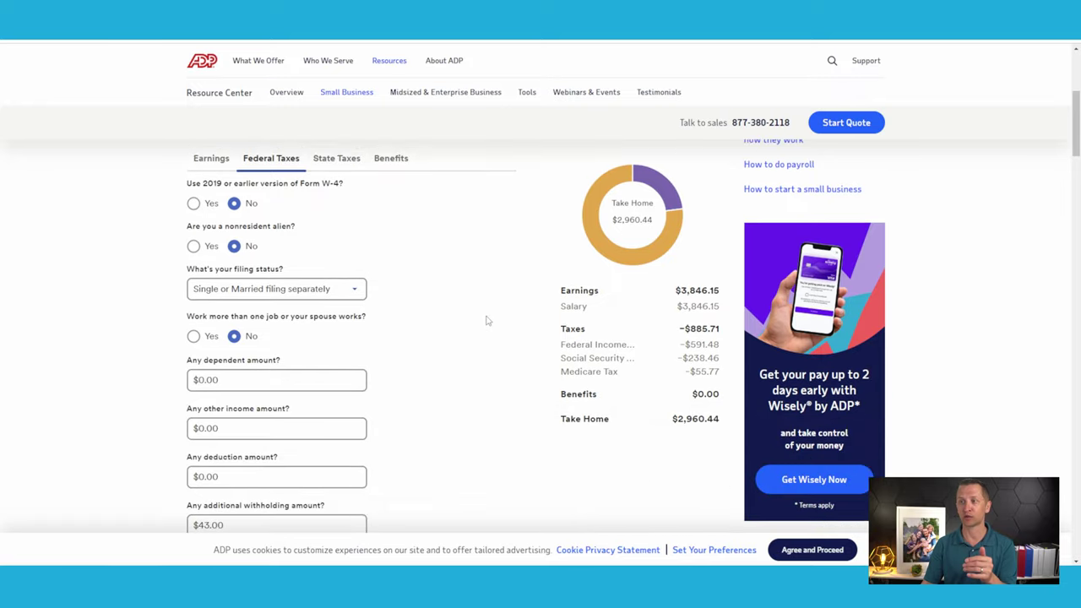